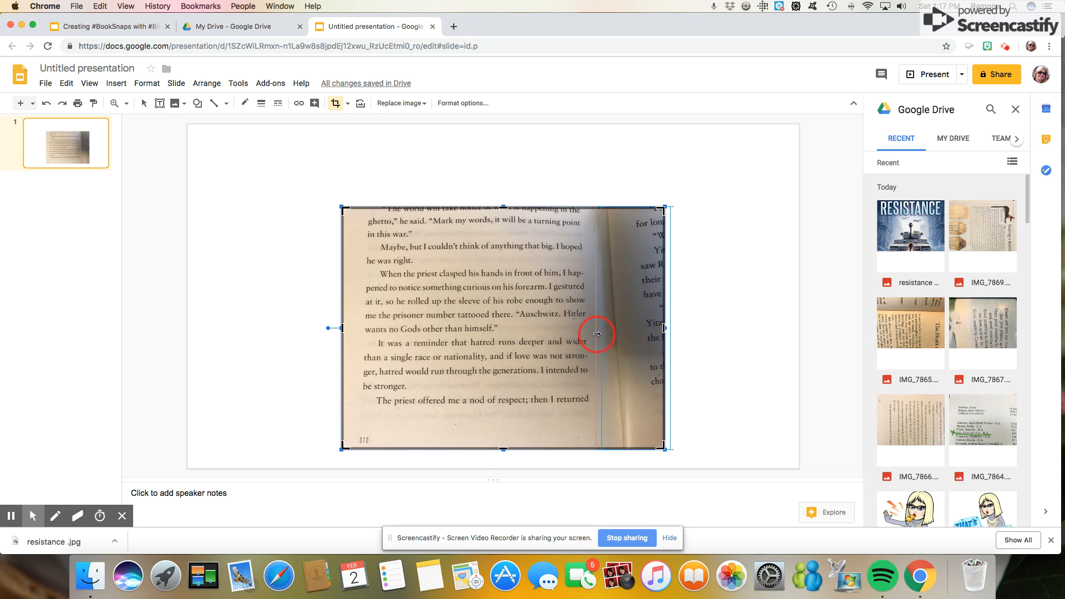
- Crop the book page photo closer to the printed text, trimming its left edge and the blank bottom margin
{"action": "left_click_drag", "start_coordinate": [343, 328], "coordinate": [353, 328]}
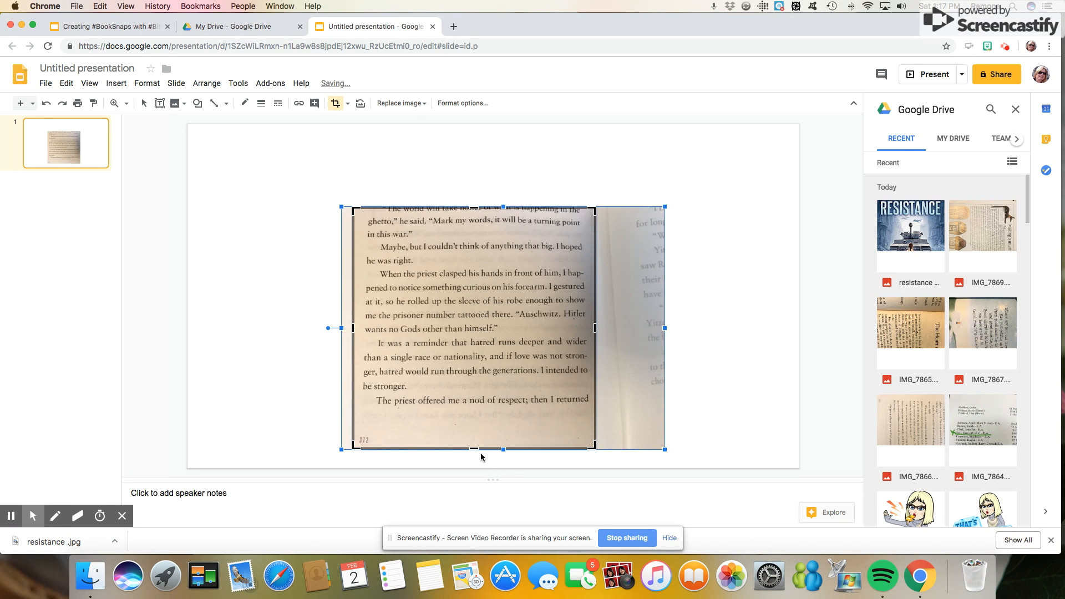
{"action": "left_click_drag", "start_coordinate": [475, 449], "coordinate": [474, 416]}
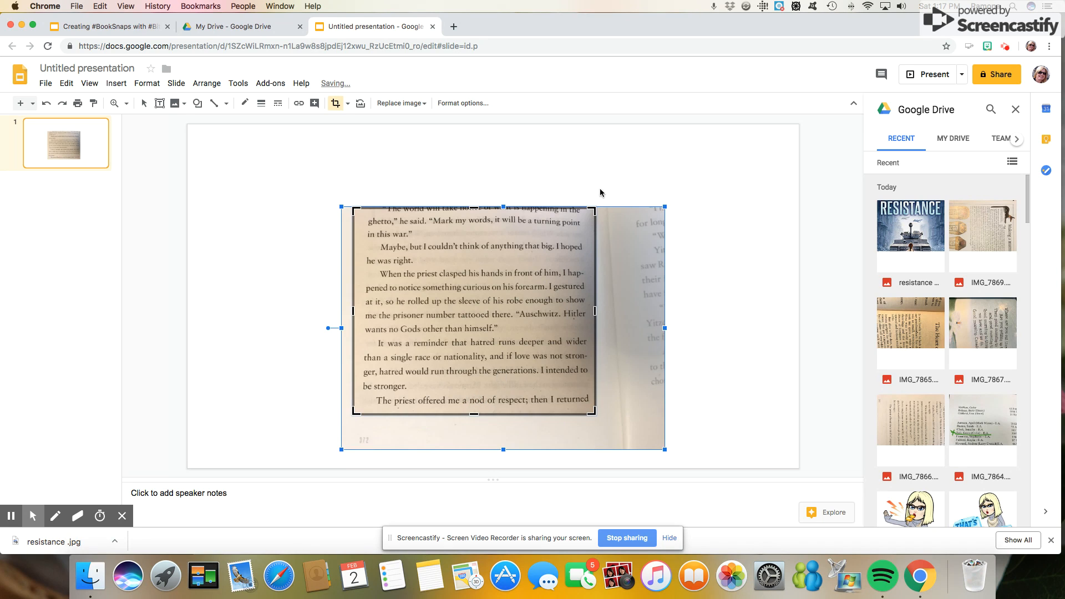
{"action": "left_click", "coordinate": [582, 182]}
- Move the cropped page photo to the slide's top-left corner and enlarge it to fill most of the slide's height
{"action": "left_click_drag", "start_coordinate": [521, 260], "coordinate": [352, 181]}
{"action": "left_click_drag", "start_coordinate": [398, 265], "coordinate": [397, 261]}
{"action": "left_click_drag", "start_coordinate": [431, 332], "coordinate": [530, 395]}
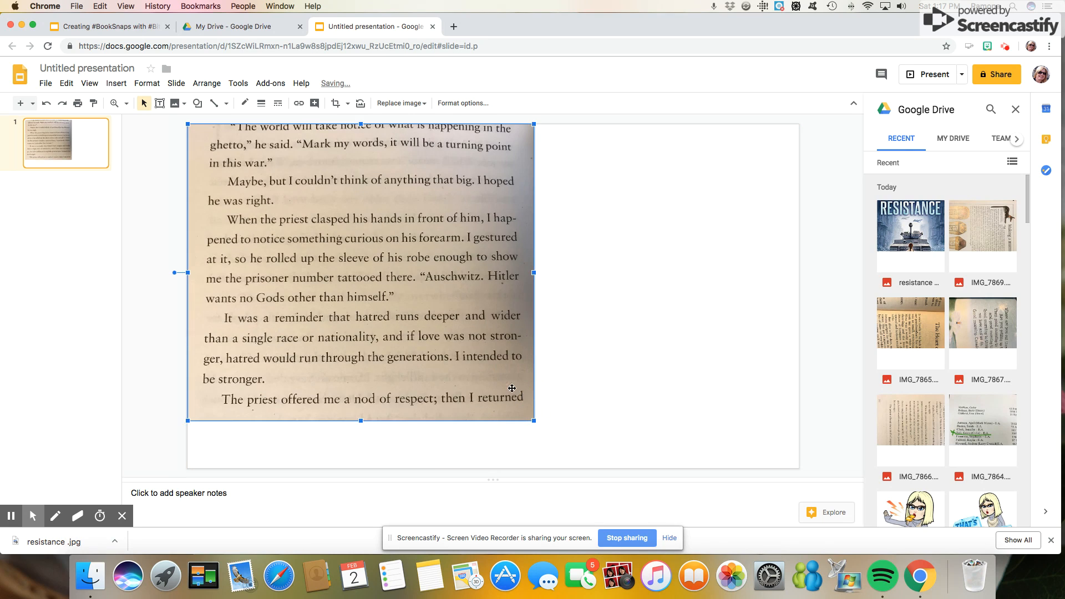
- Crop the last line of text off the page photo so it ends at "be stronger.", and enlarge the photo slightly
{"action": "right_click", "coordinate": [351, 366]}
{"action": "left_click", "coordinate": [371, 425]}
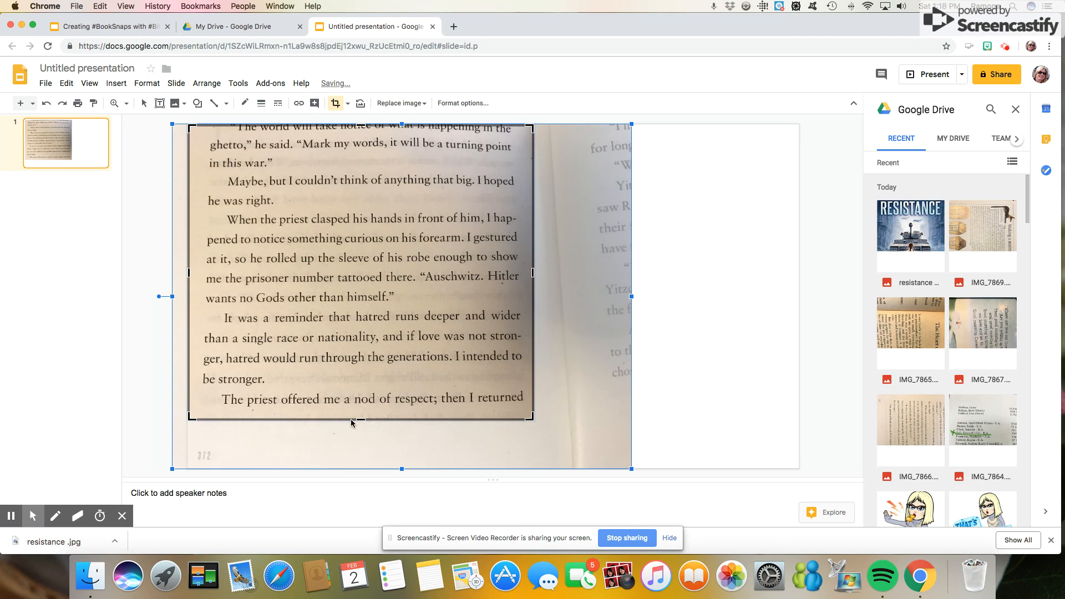
{"action": "left_click_drag", "start_coordinate": [360, 420], "coordinate": [361, 389]}
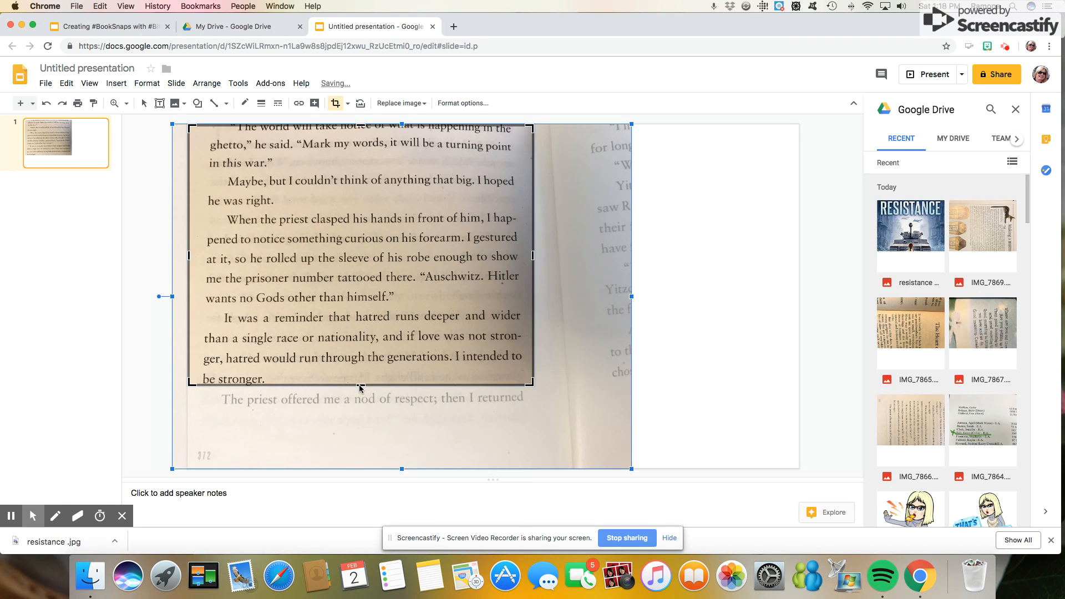
{"action": "left_click", "coordinate": [678, 325]}
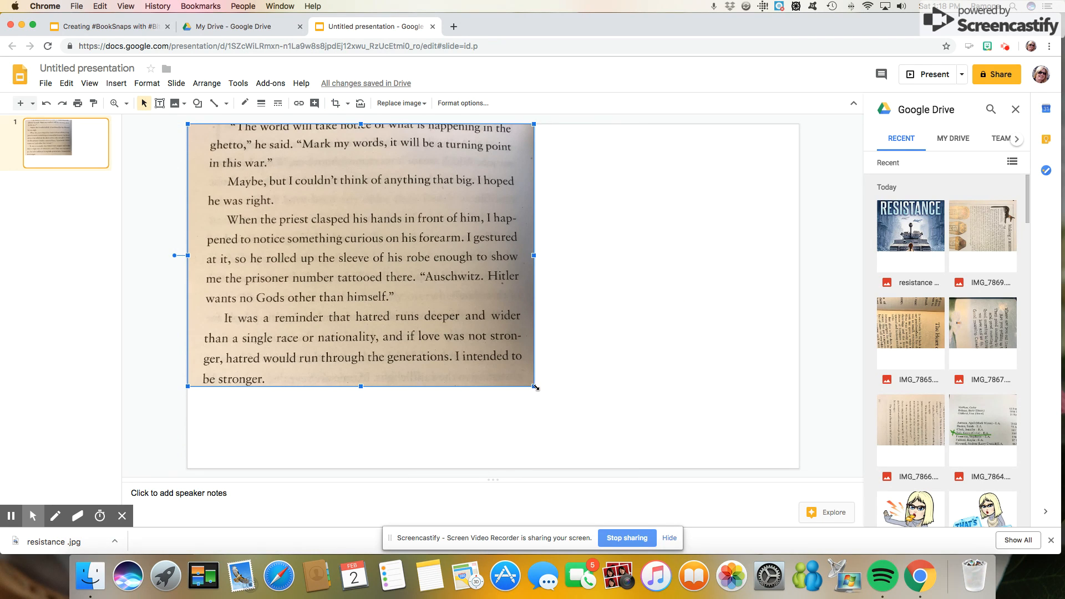
{"action": "left_click_drag", "start_coordinate": [534, 388], "coordinate": [558, 407]}
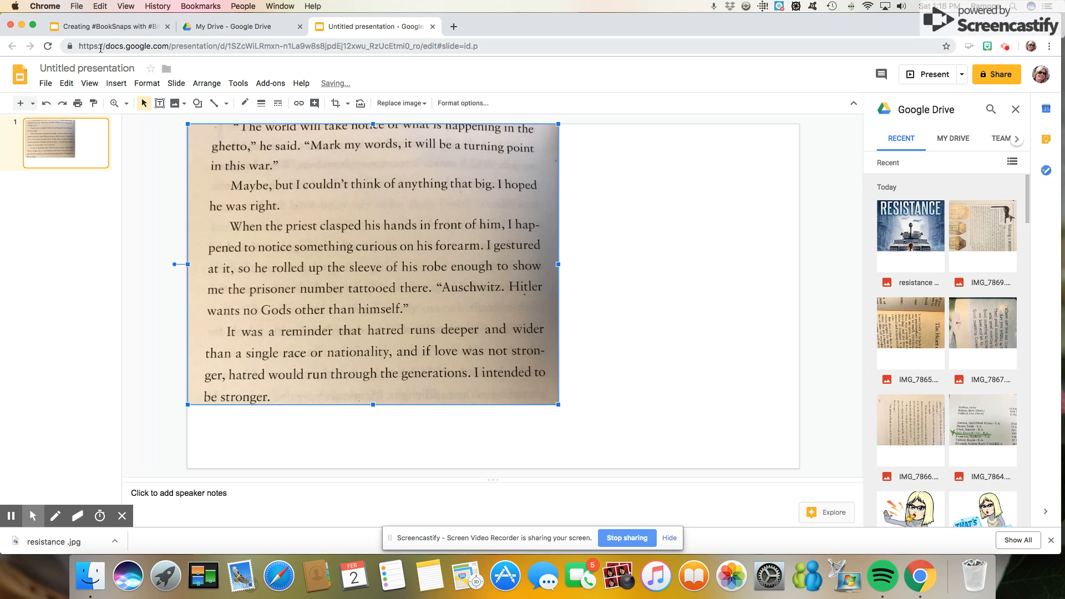
- View the Step 3 slide of the Creating #BookSnaps with #Bitmoji presentation and return to the untitled presentation
{"action": "left_click", "coordinate": [109, 27]}
{"action": "left_click", "coordinate": [47, 464]}
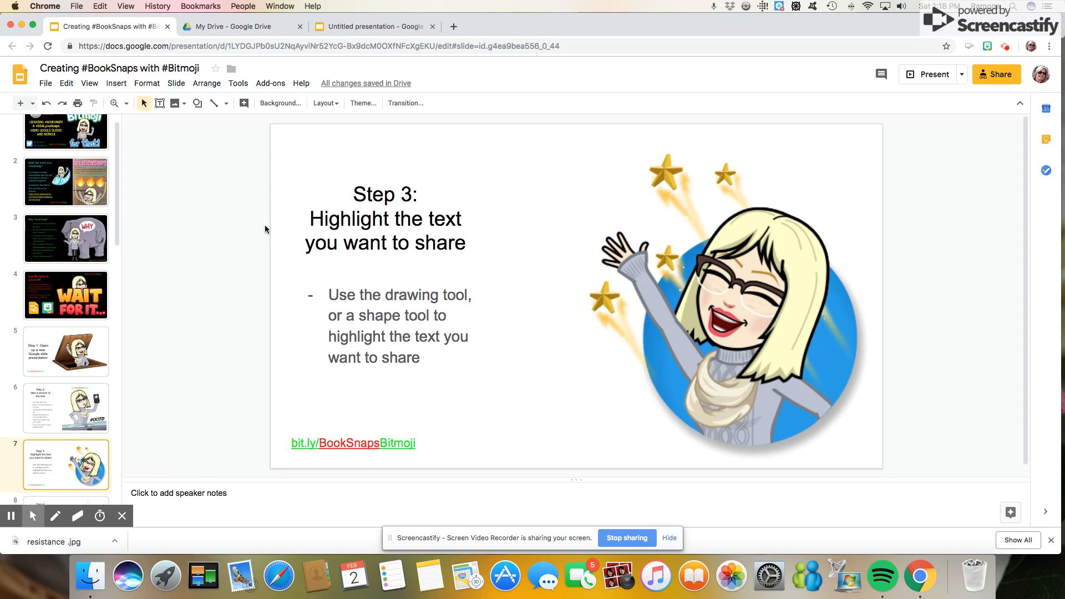
{"action": "left_click", "coordinate": [364, 27]}
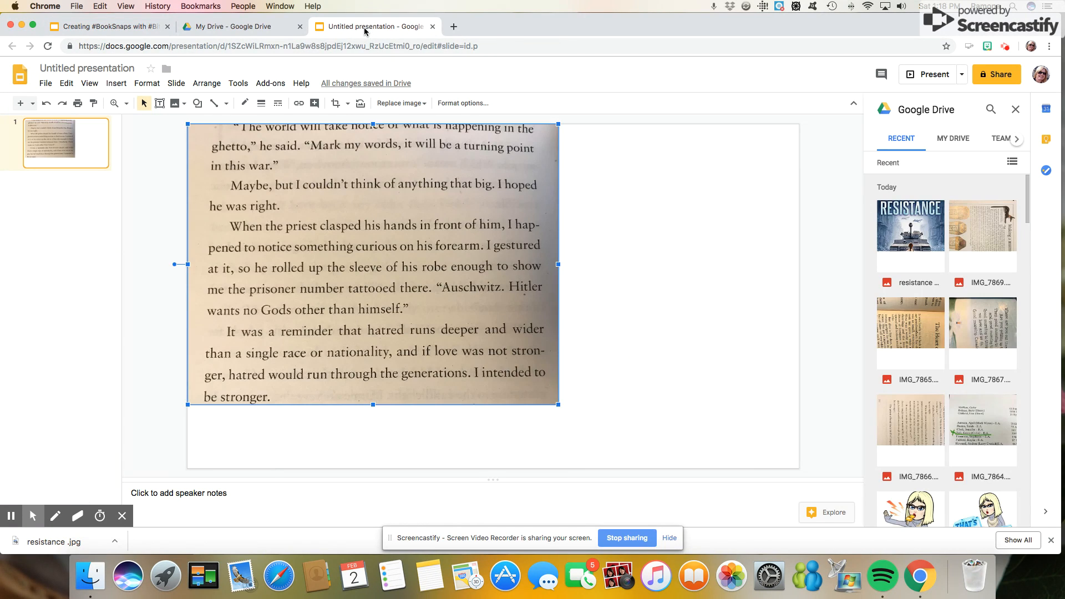
- Draw a rounded rectangle over the last paragraph of the page photo, beginning "It was a reminder"
{"action": "left_click", "coordinate": [197, 103]}
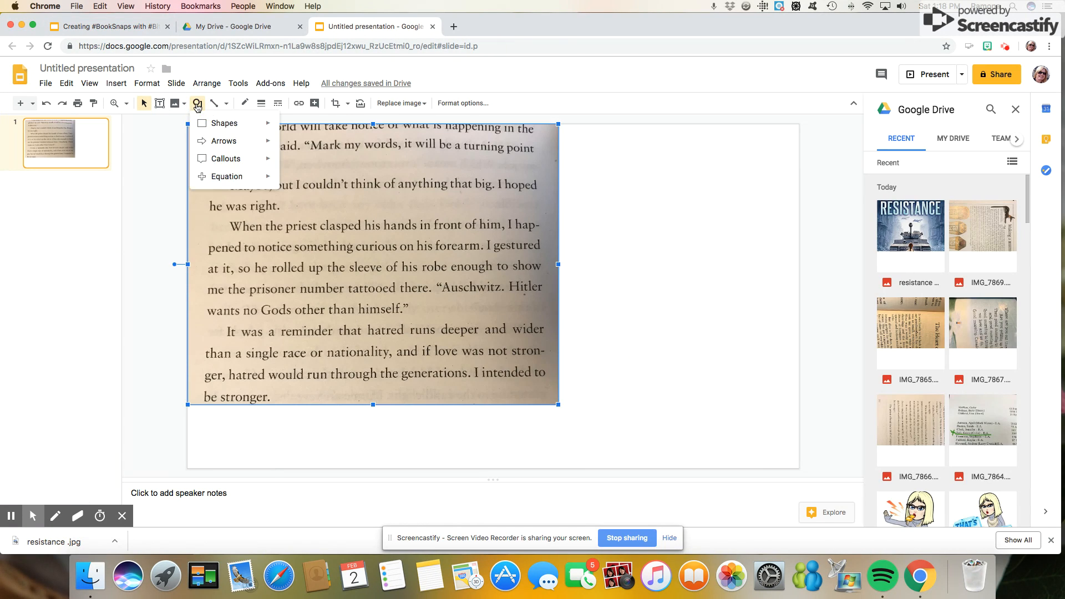
{"action": "mouse_move", "coordinate": [223, 129]}
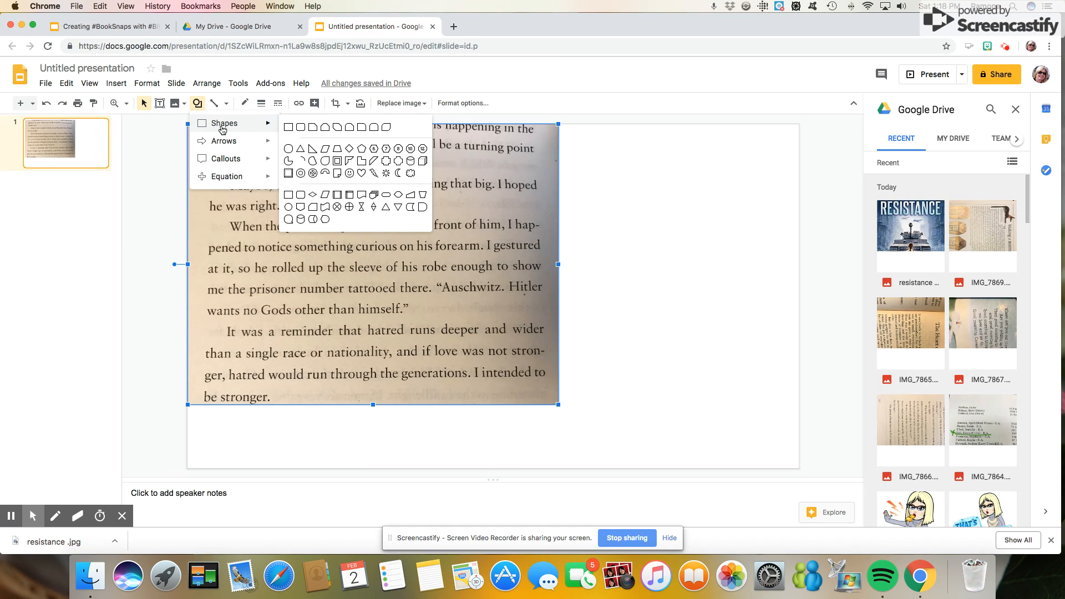
{"action": "left_click", "coordinate": [298, 126]}
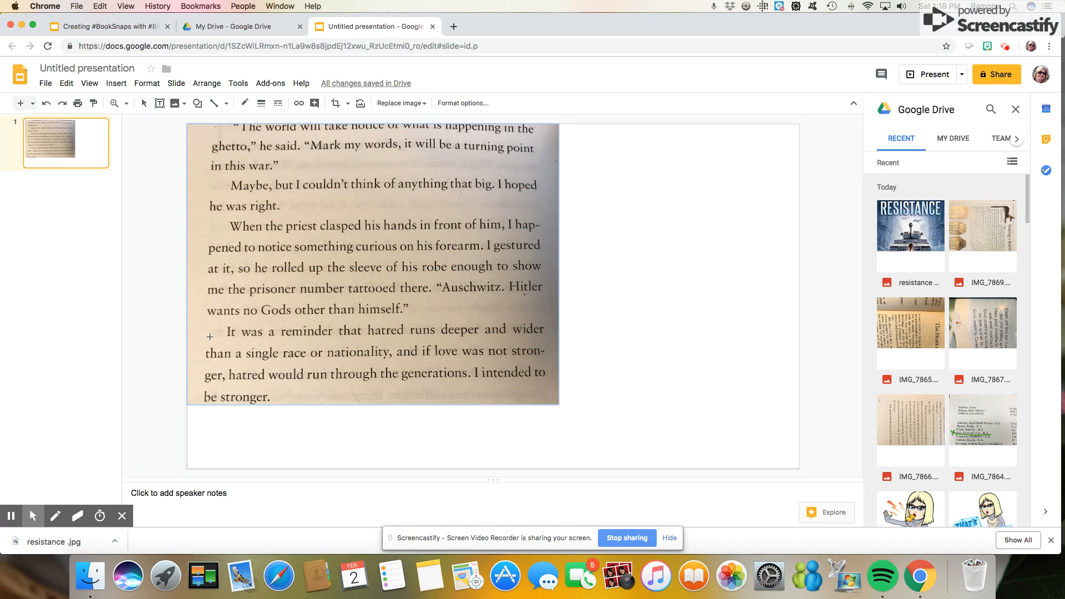
{"action": "left_click_drag", "start_coordinate": [198, 313], "coordinate": [566, 423]}
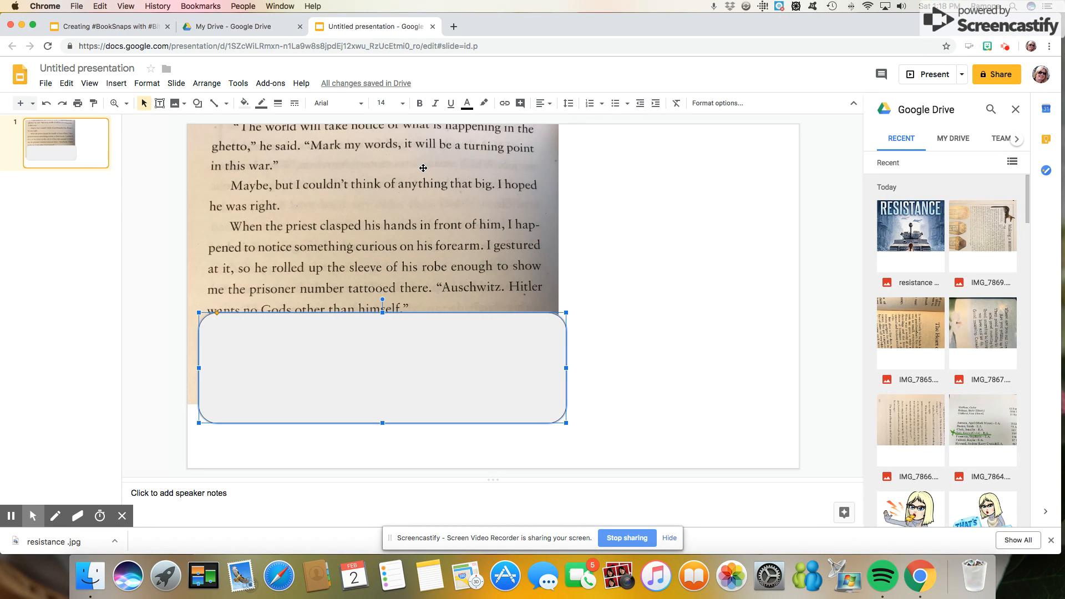
- Give the rounded rectangle a transparent fill and a red border 8px thick
{"action": "left_click", "coordinate": [244, 103]}
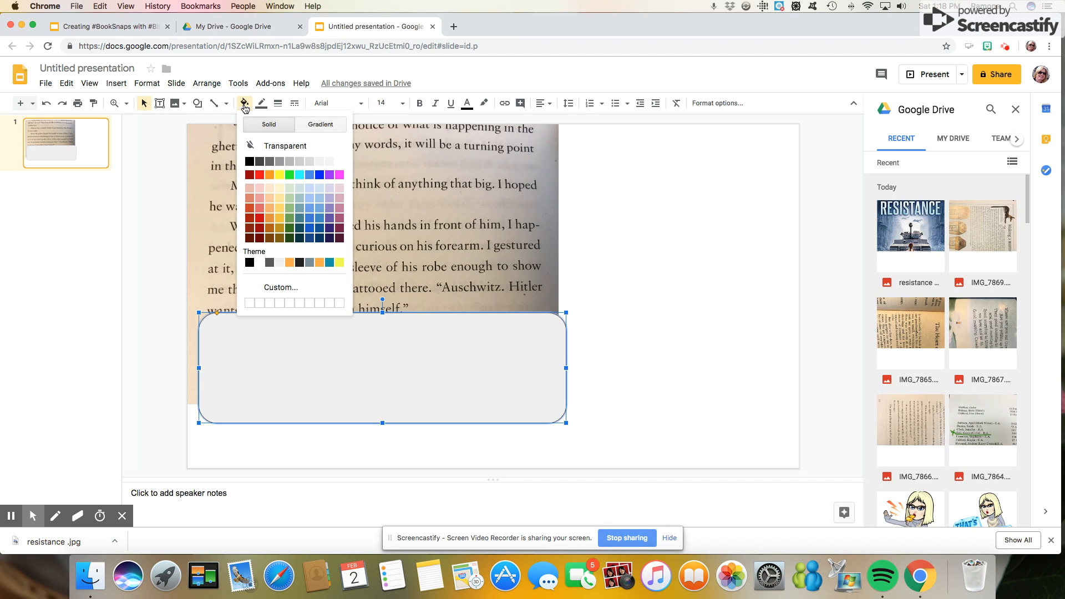
{"action": "left_click", "coordinate": [269, 147]}
{"action": "left_click", "coordinate": [261, 104]}
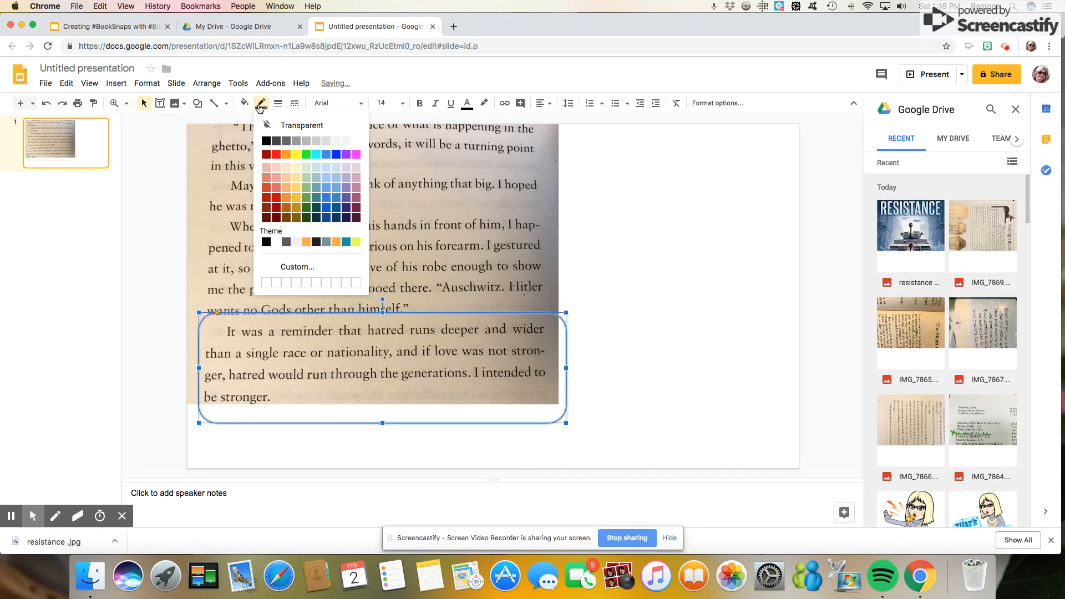
{"action": "left_click", "coordinate": [274, 157]}
{"action": "left_click", "coordinate": [278, 103]}
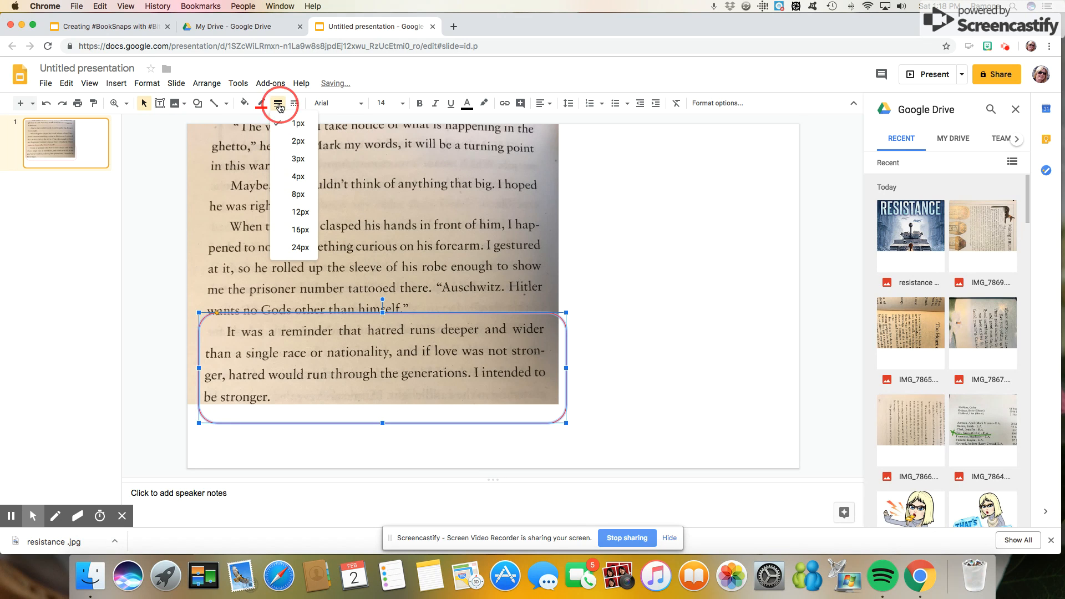
{"action": "left_click", "coordinate": [282, 192]}
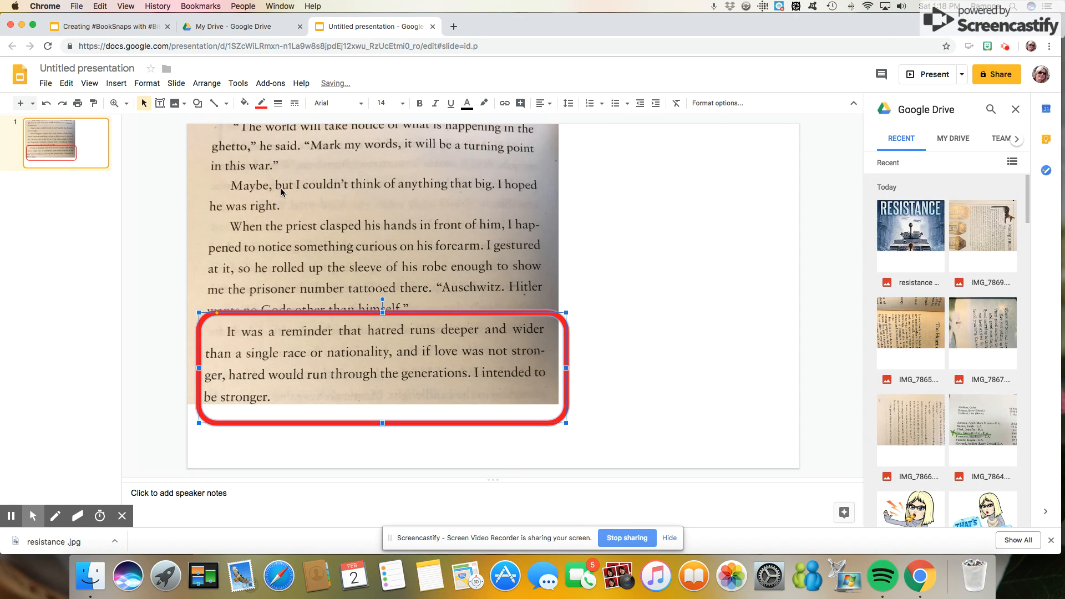
{"action": "left_click", "coordinate": [644, 259]}
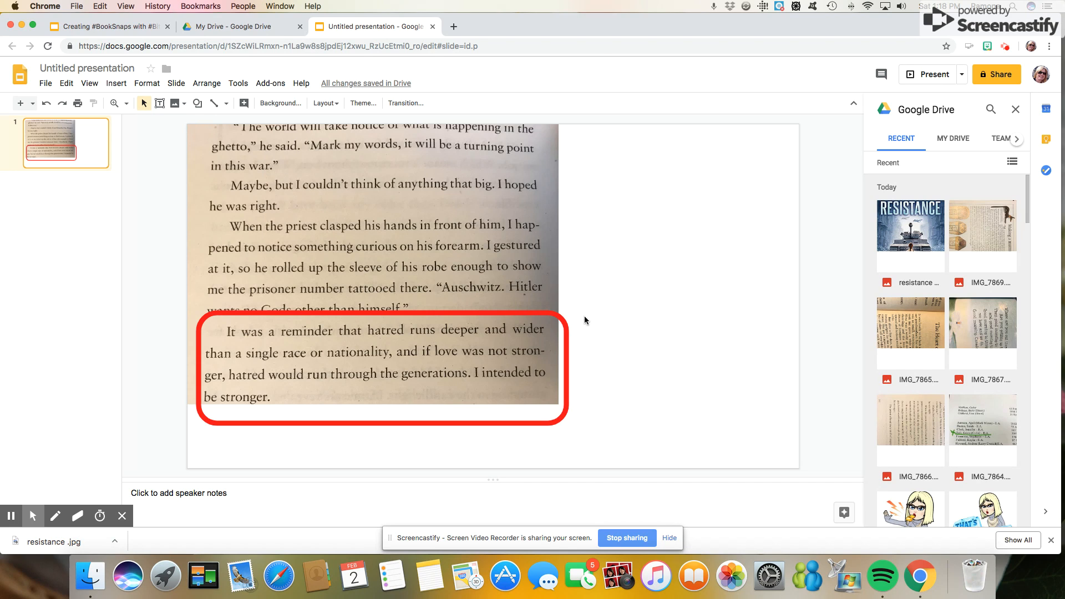
- Shrink the red rounded rectangle's width and height to fit closely around the last paragraph
{"action": "left_click", "coordinate": [557, 368]}
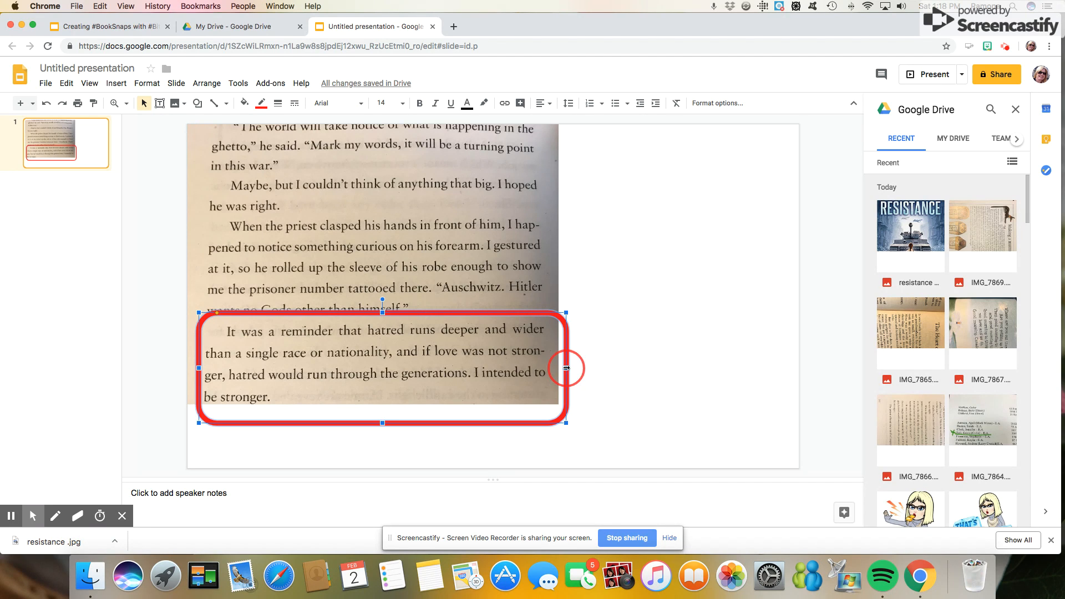
{"action": "left_click_drag", "start_coordinate": [557, 368], "coordinate": [551, 368]}
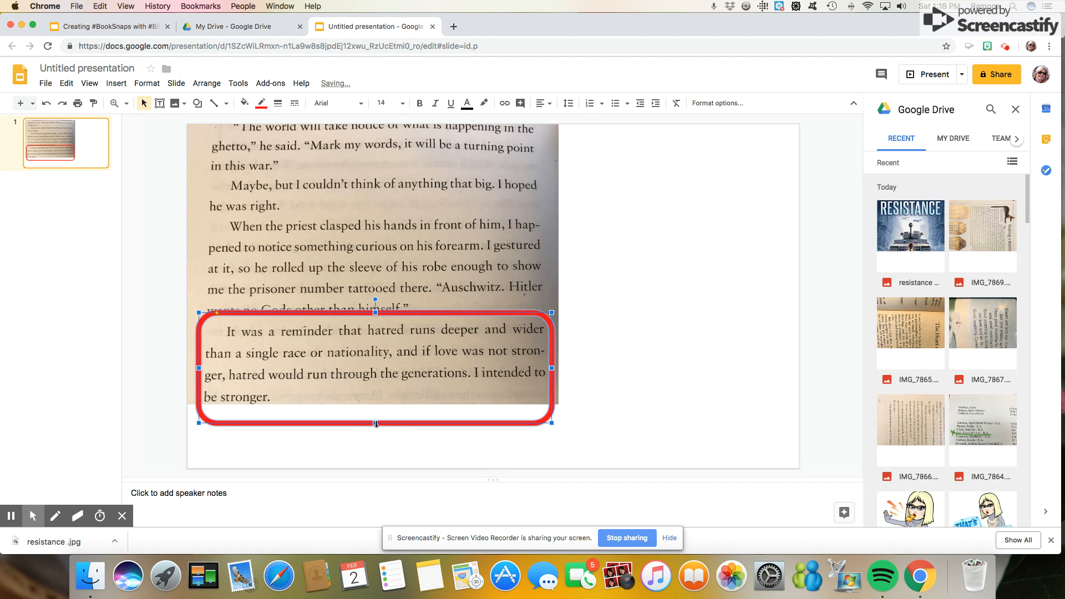
{"action": "left_click_drag", "start_coordinate": [375, 423], "coordinate": [376, 409]}
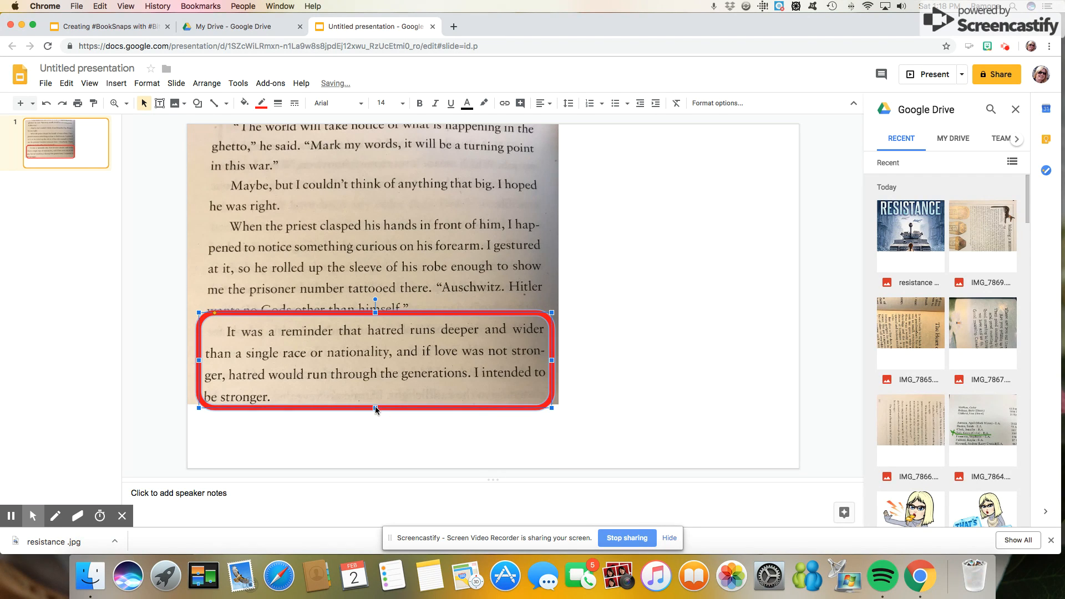
{"action": "left_click", "coordinate": [640, 272]}
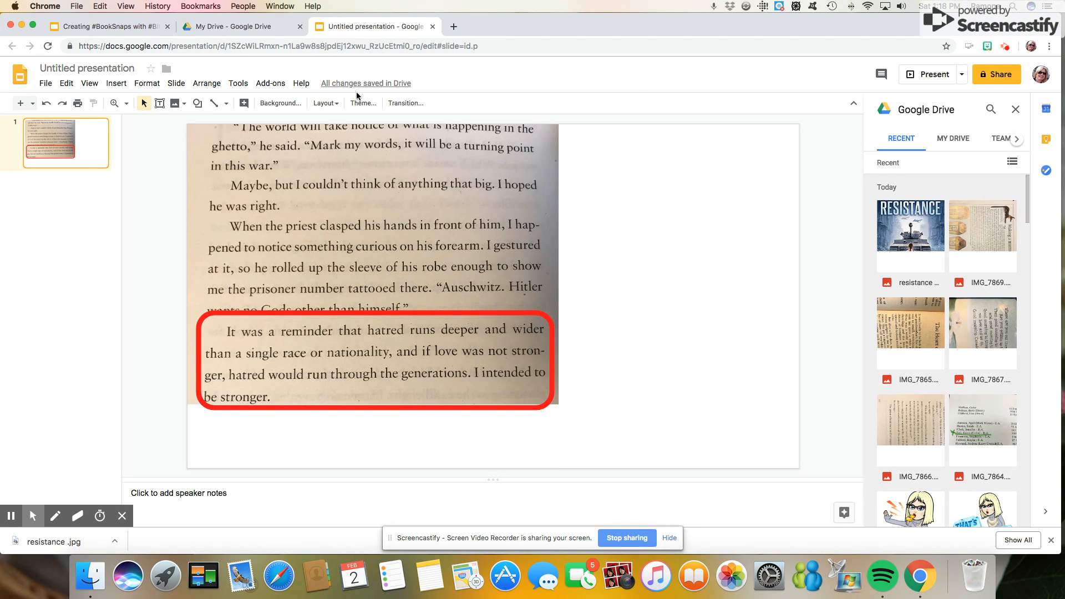
- View the Step 4 slide on adding a Bitmoji in the instructions presentation and return to the untitled presentation
{"action": "left_click", "coordinate": [136, 27]}
{"action": "scroll", "coordinate": [73, 455], "scroll_direction": "down", "scroll_amount": 2}
{"action": "left_click", "coordinate": [63, 473]}
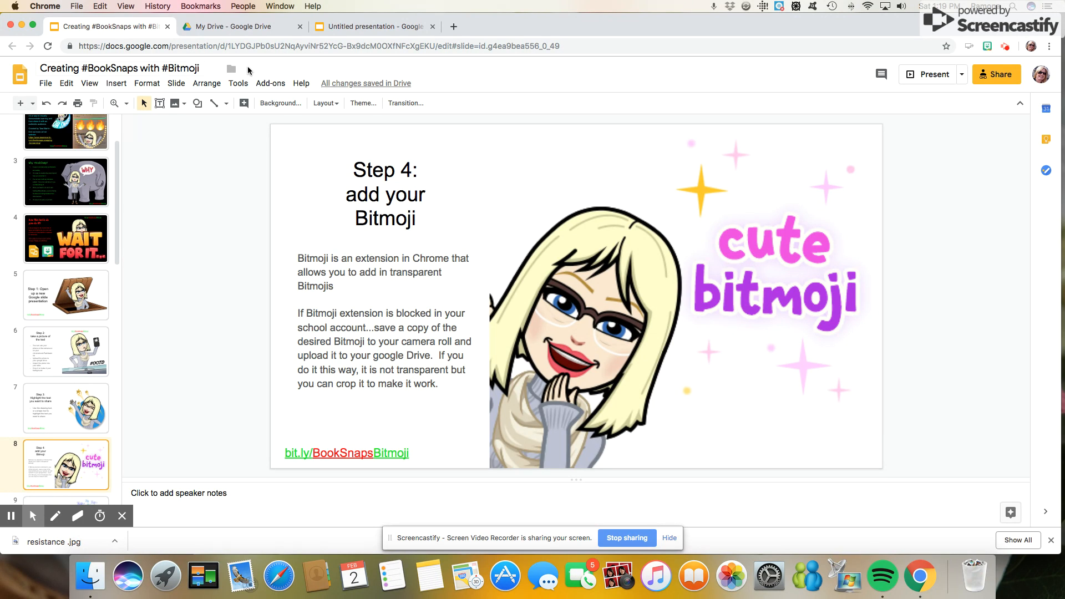
{"action": "left_click", "coordinate": [351, 31]}
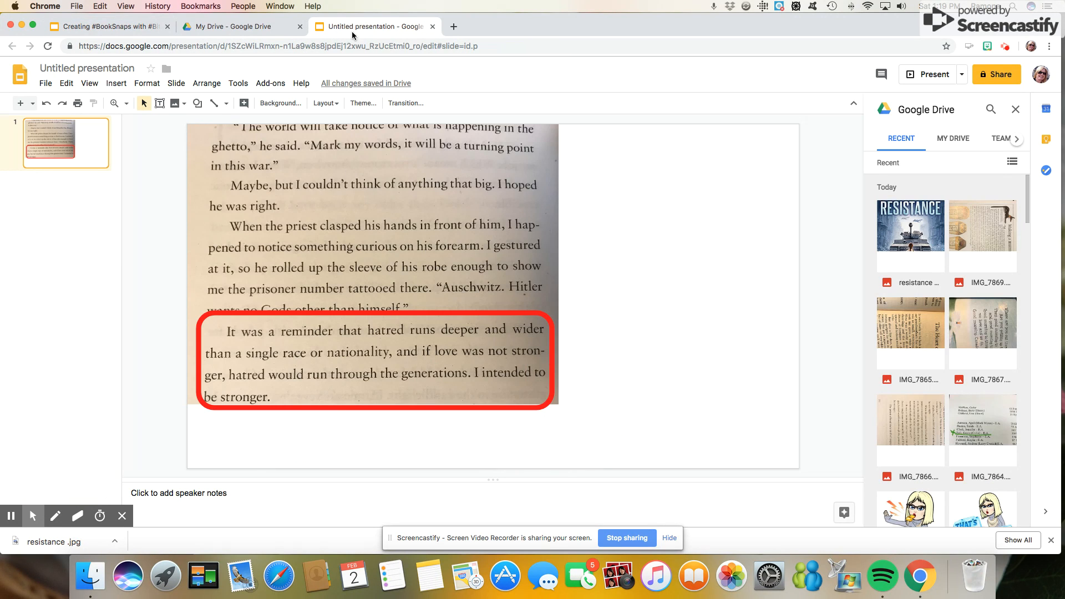
- Search the Bitmoji extension for "love" and insert the hugging-herself sticker surrounded by hearts into the slide
{"action": "left_click", "coordinate": [986, 47]}
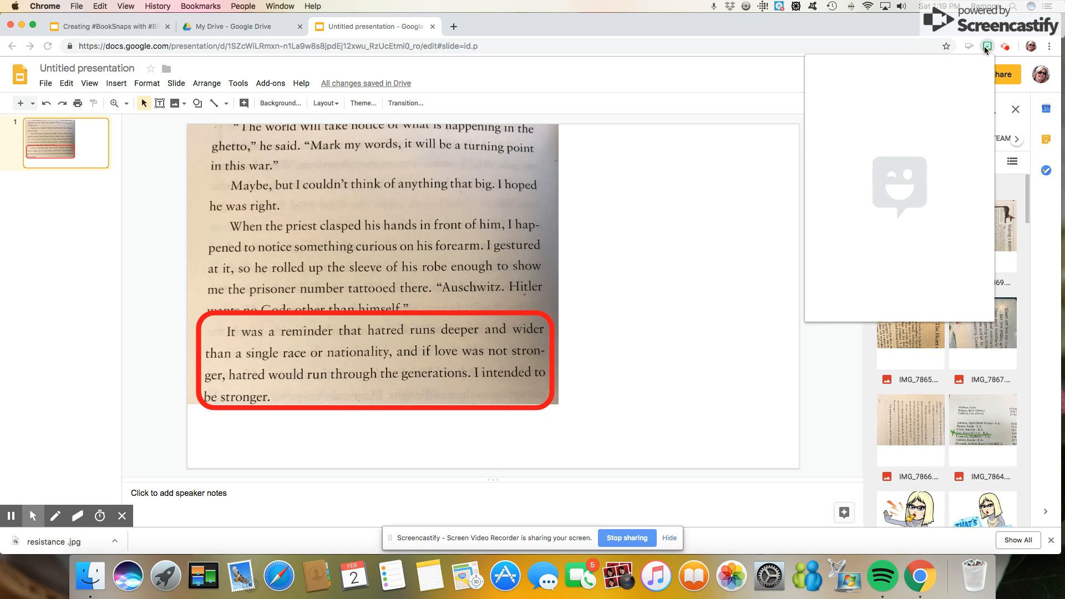
{"action": "scroll", "coordinate": [909, 222], "scroll_direction": "down", "scroll_amount": 3}
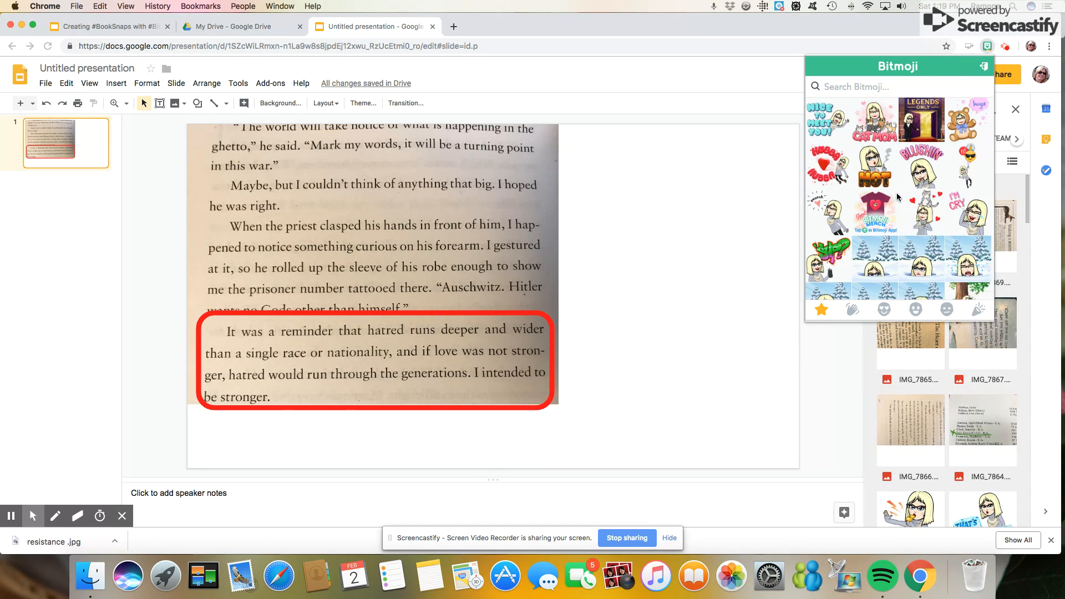
{"action": "left_click", "coordinate": [885, 310]}
{"action": "left_click", "coordinate": [822, 310]}
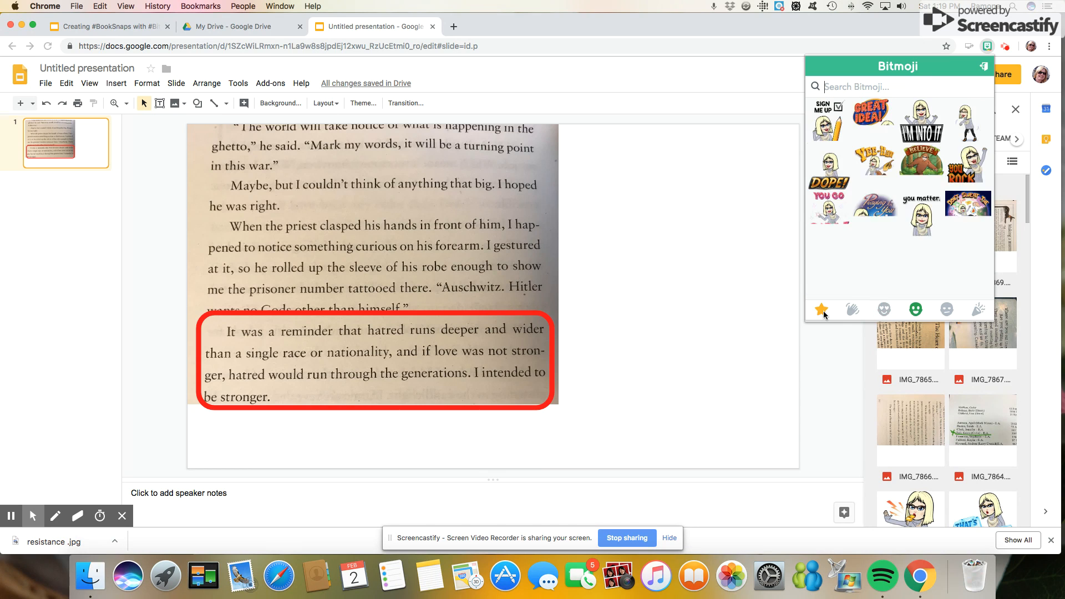
{"action": "left_click", "coordinate": [852, 88]}
{"action": "type", "text": "love"}
{"action": "scroll", "coordinate": [904, 184], "scroll_direction": "down", "scroll_amount": 2}
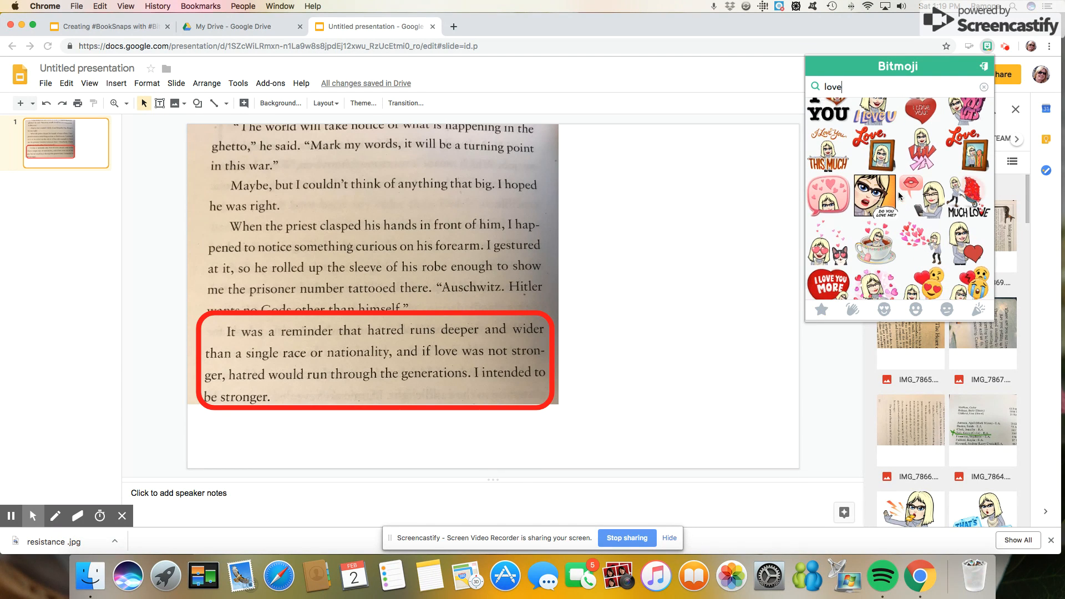
{"action": "left_click_drag", "start_coordinate": [881, 262], "coordinate": [684, 265]}
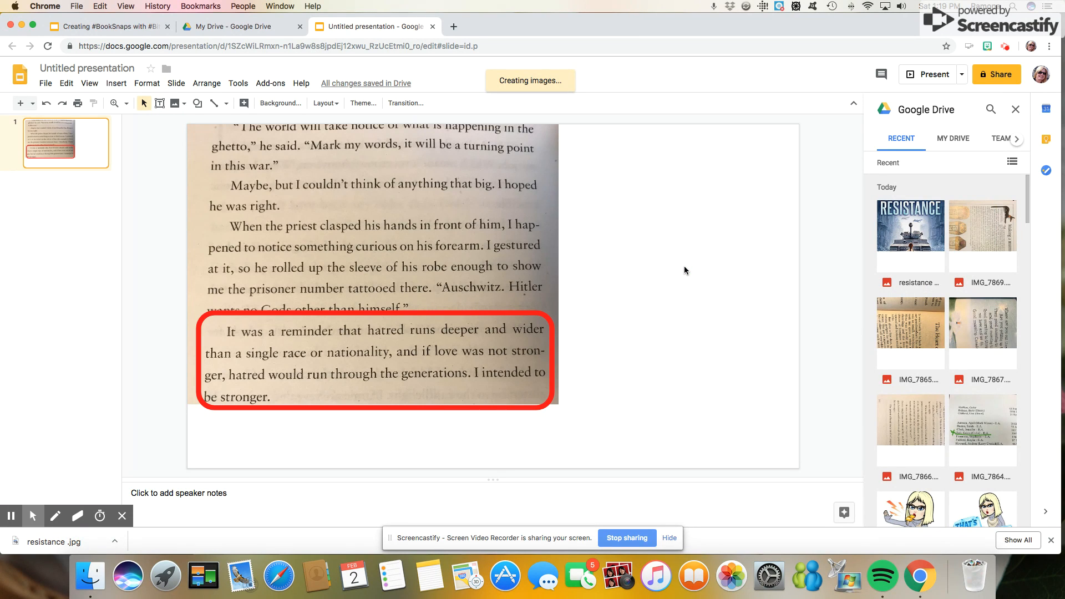
- Enlarge the hearts Bitmoji to fill the slide's blank right side, slightly overlapping the page photo's edge
{"action": "left_click_drag", "start_coordinate": [743, 335], "coordinate": [603, 195]}
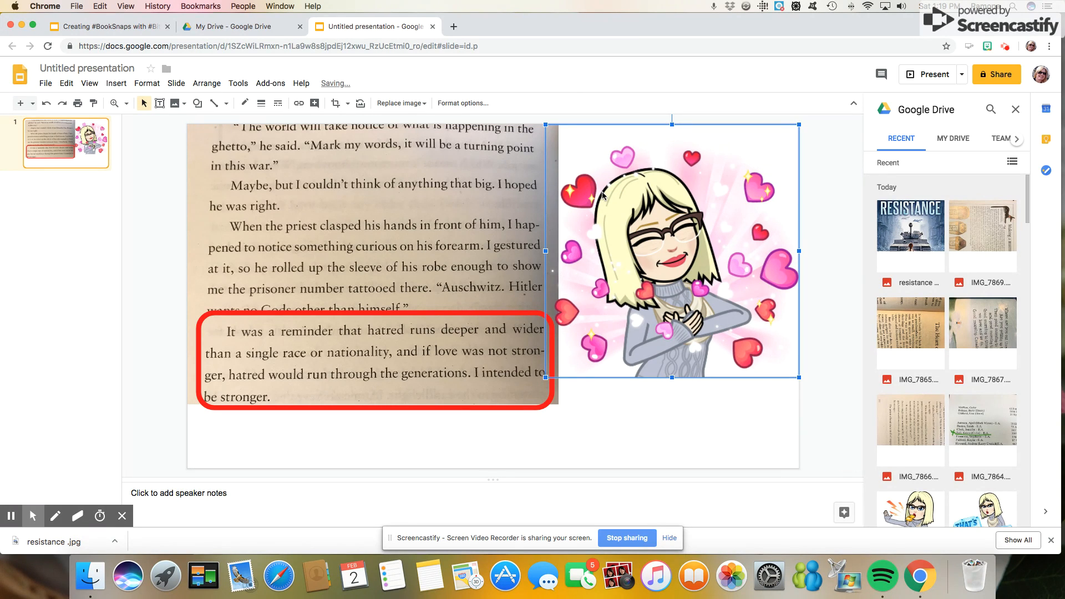
{"action": "left_click_drag", "start_coordinate": [546, 379], "coordinate": [530, 394]}
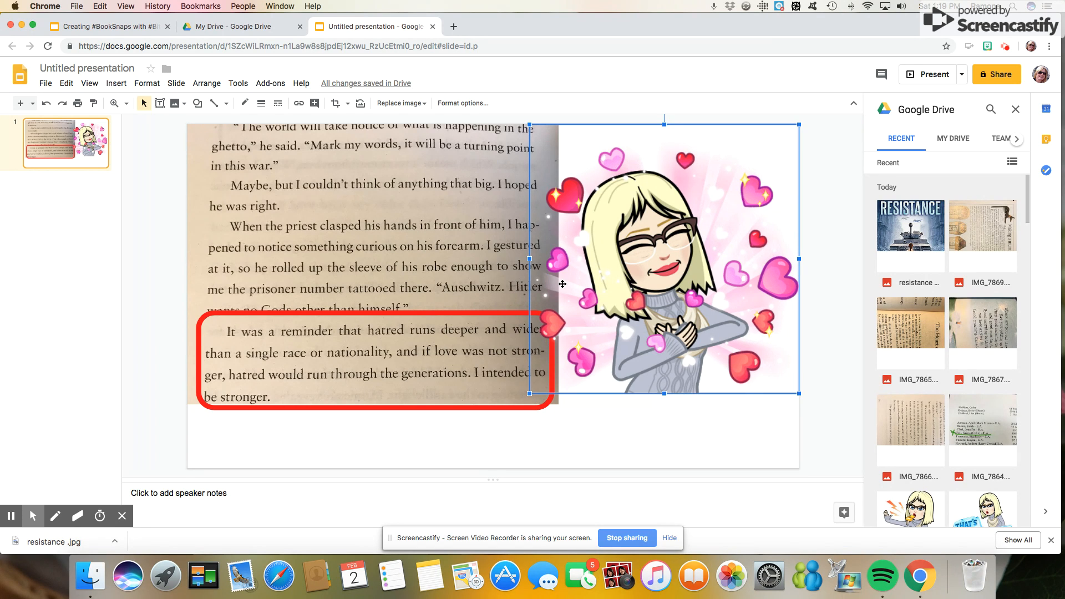
{"action": "left_click_drag", "start_coordinate": [528, 394], "coordinate": [534, 393]}
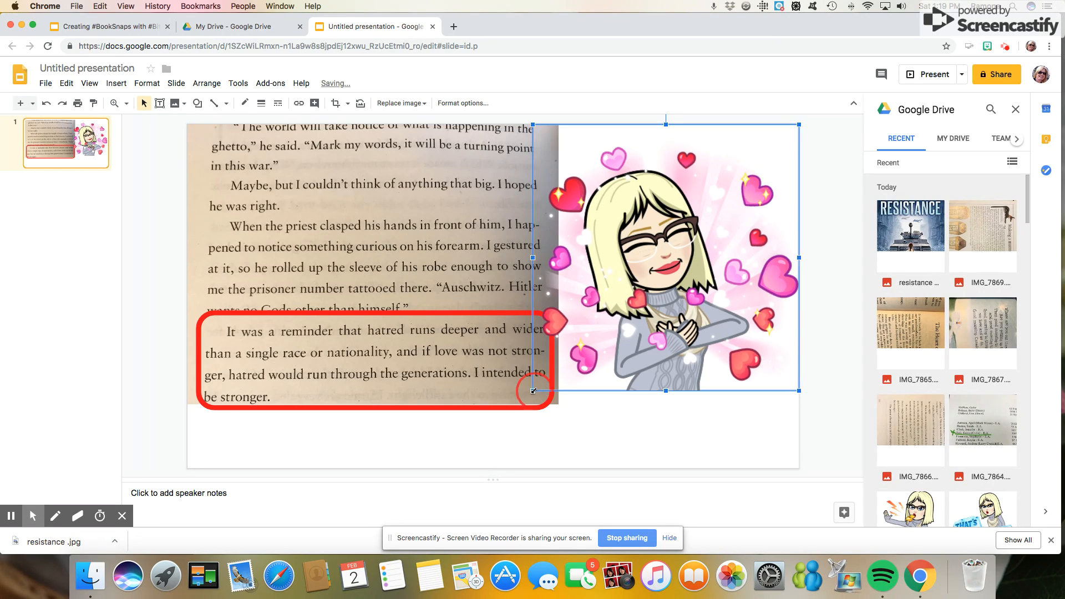
{"action": "left_click", "coordinate": [606, 430]}
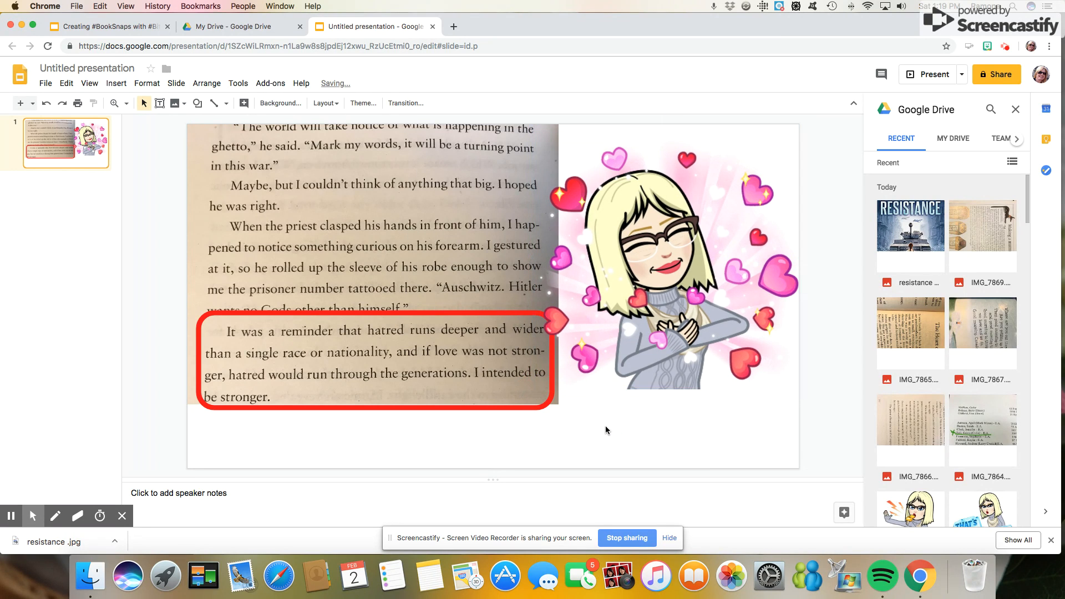
- Change the slide's background to a solid dusty pink colour
{"action": "right_click", "coordinate": [573, 438]}
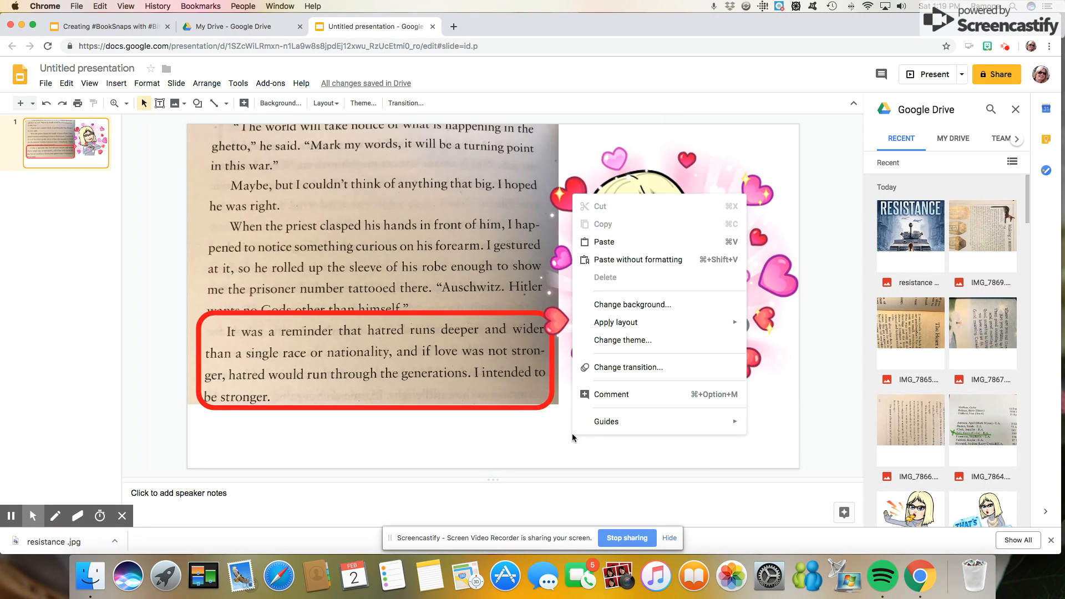
{"action": "left_click", "coordinate": [631, 305]}
{"action": "left_click", "coordinate": [612, 263]}
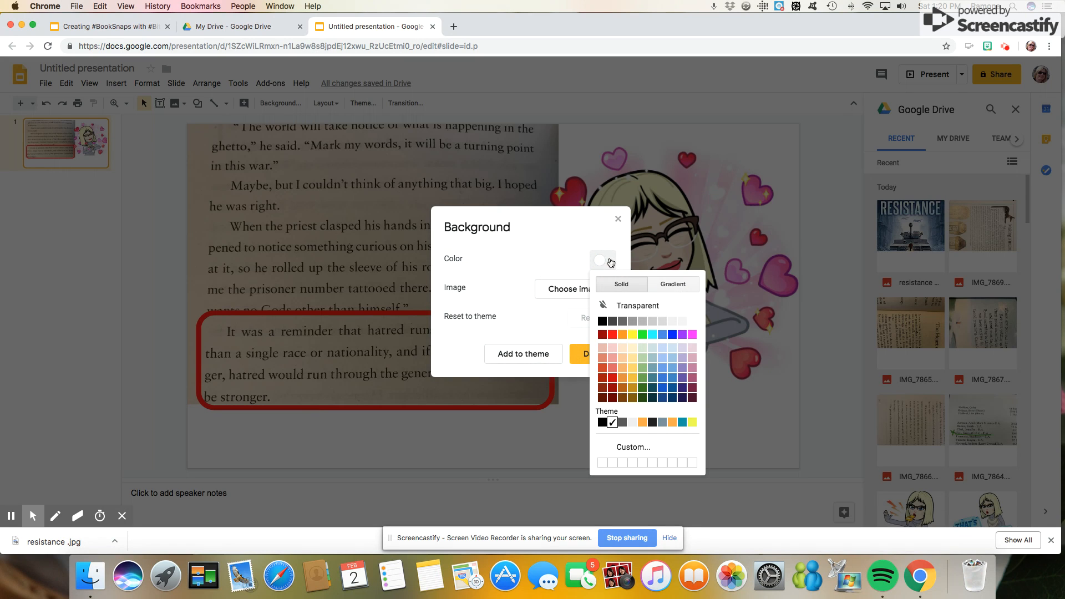
{"action": "left_click", "coordinate": [691, 362]}
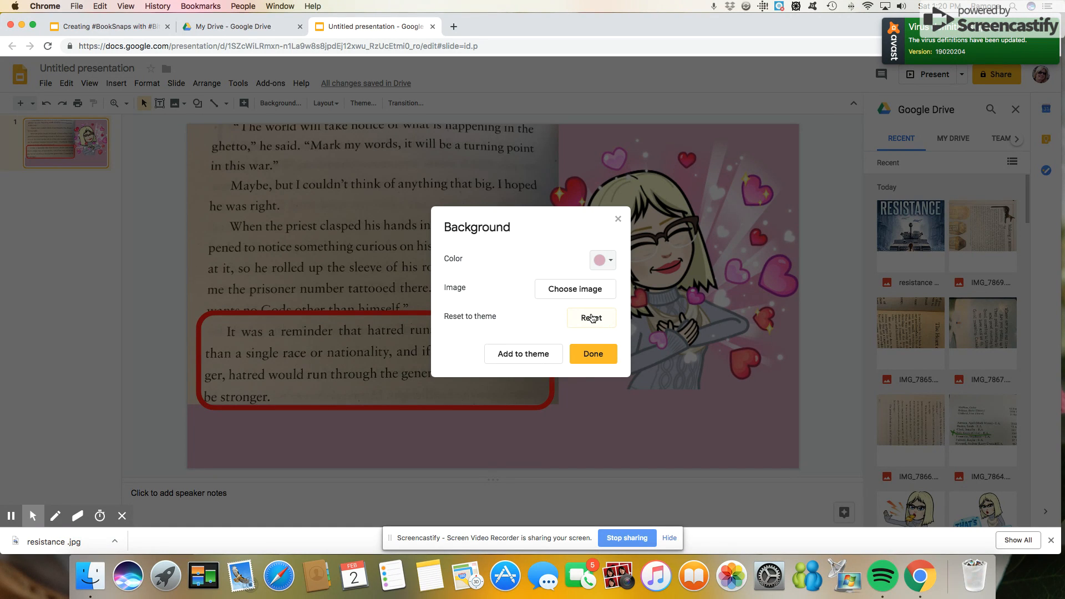
{"action": "left_click", "coordinate": [591, 354]}
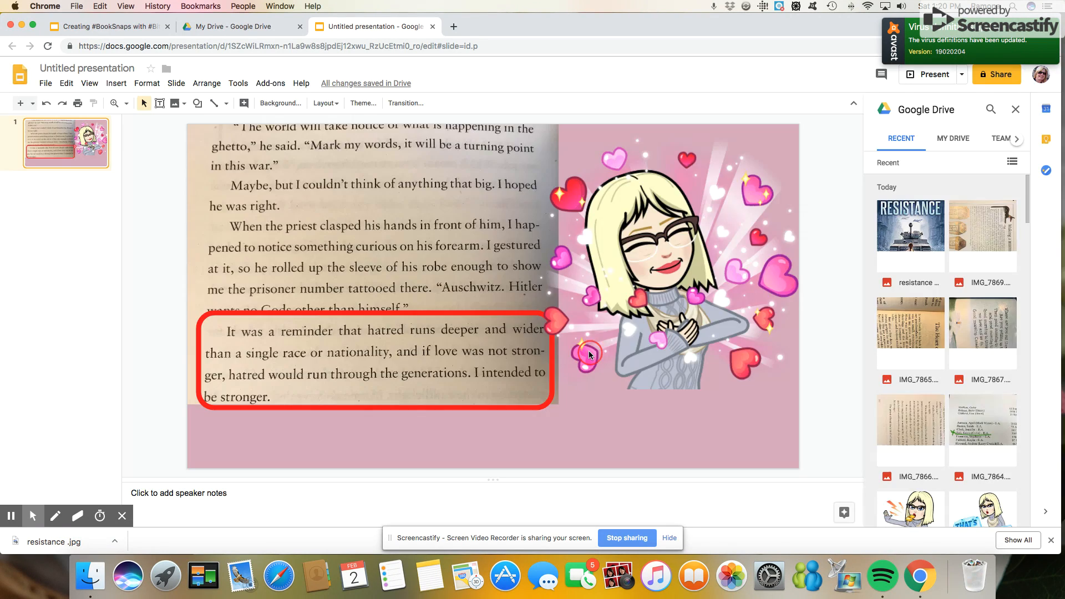
- View the Step 5 slide on adding text in the instructions presentation and return to the untitled presentation
{"action": "left_click", "coordinate": [152, 32]}
{"action": "scroll", "coordinate": [67, 432], "scroll_direction": "down", "scroll_amount": 2}
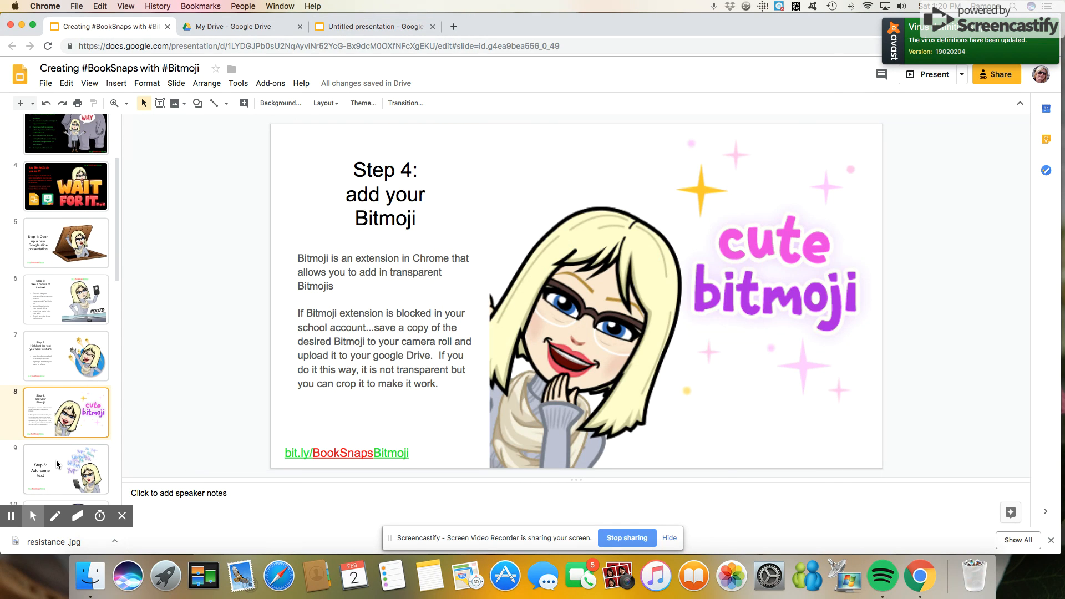
{"action": "left_click", "coordinate": [57, 464]}
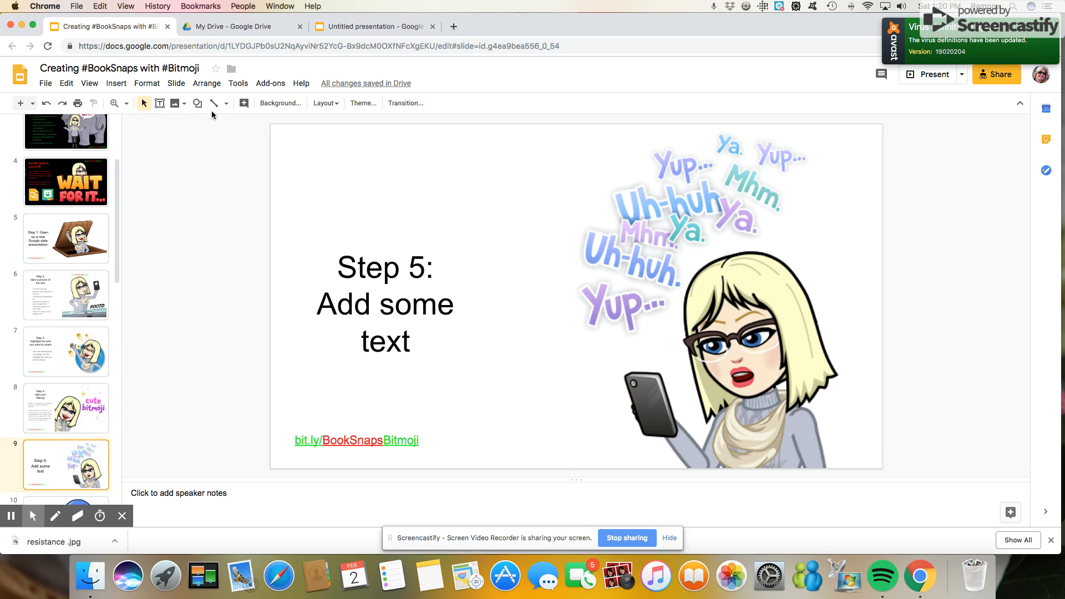
{"action": "left_click", "coordinate": [377, 27]}
- Draw a wide text box in the empty strip below the page photo and set its font to Love Ya Like A Sister
{"action": "left_click", "coordinate": [160, 103]}
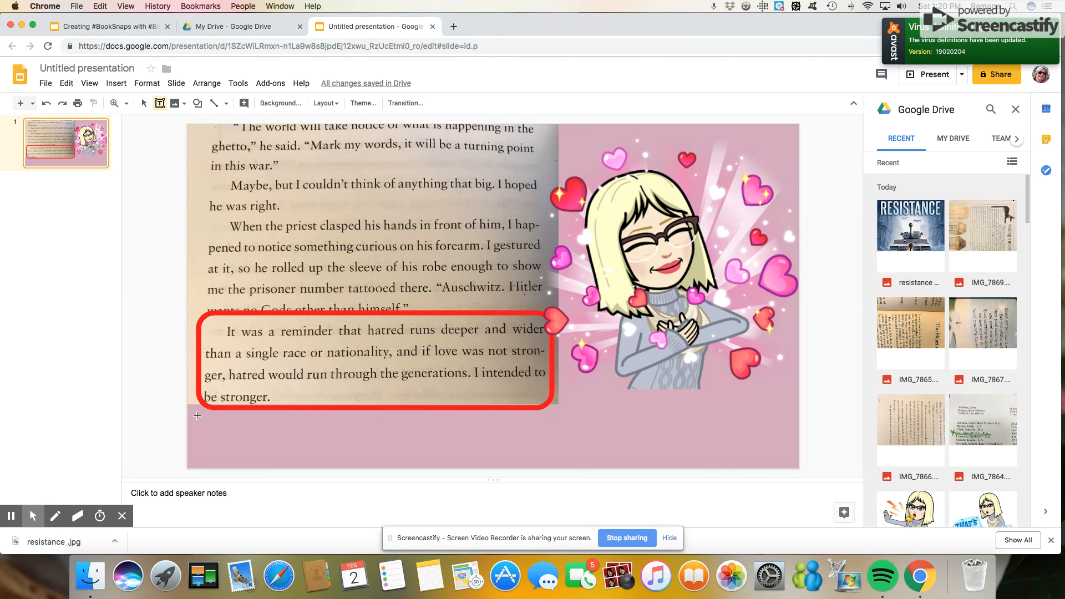
{"action": "left_click_drag", "start_coordinate": [197, 416], "coordinate": [773, 457]}
{"action": "left_click", "coordinate": [355, 104]}
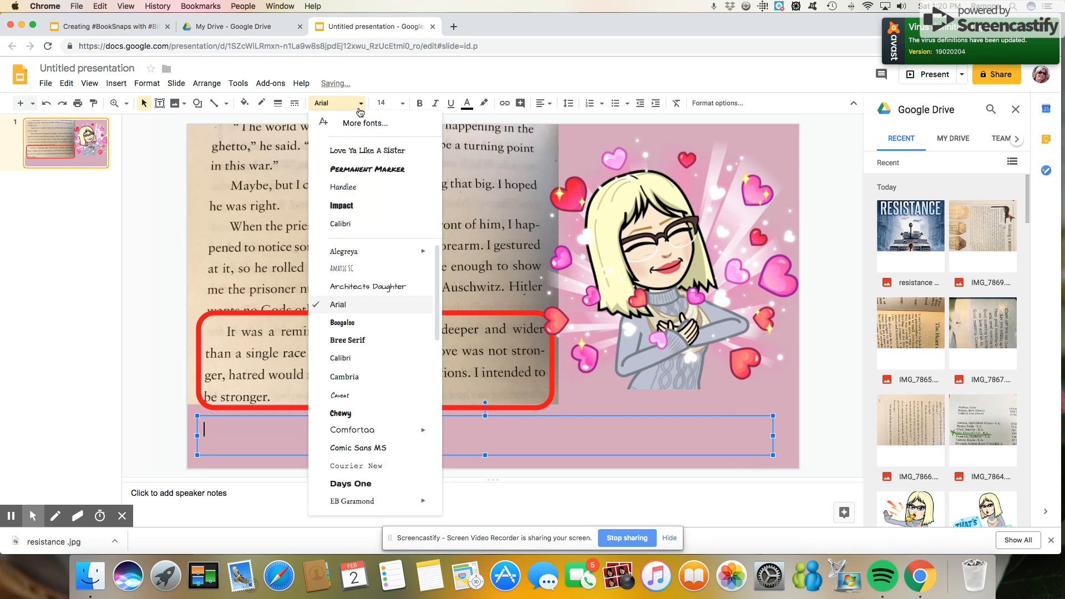
{"action": "left_click", "coordinate": [352, 151]}
{"action": "left_click", "coordinate": [386, 104]}
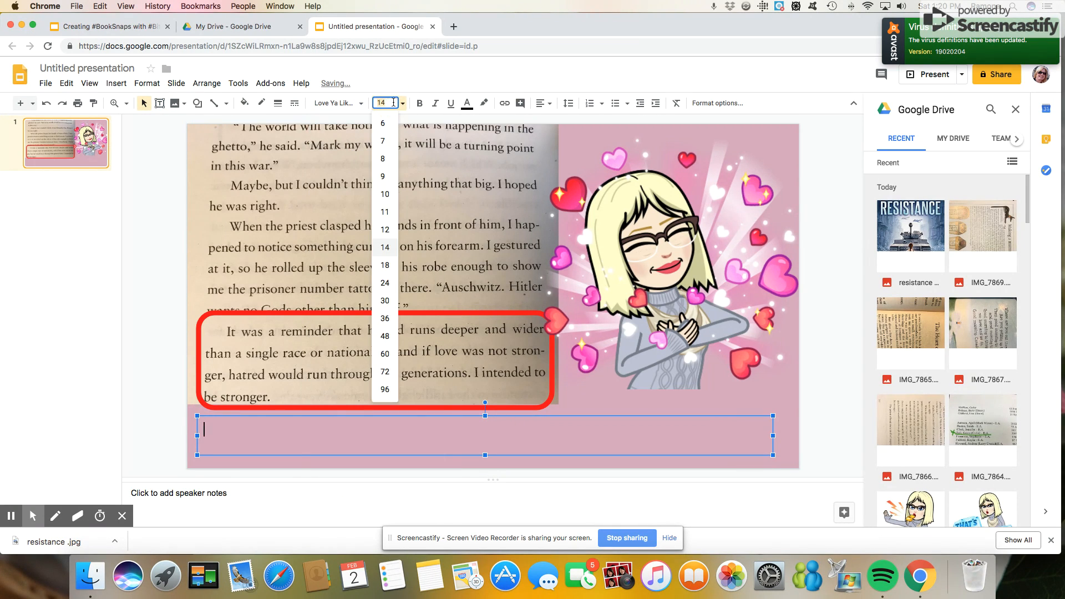
{"action": "type", "text": "14"}
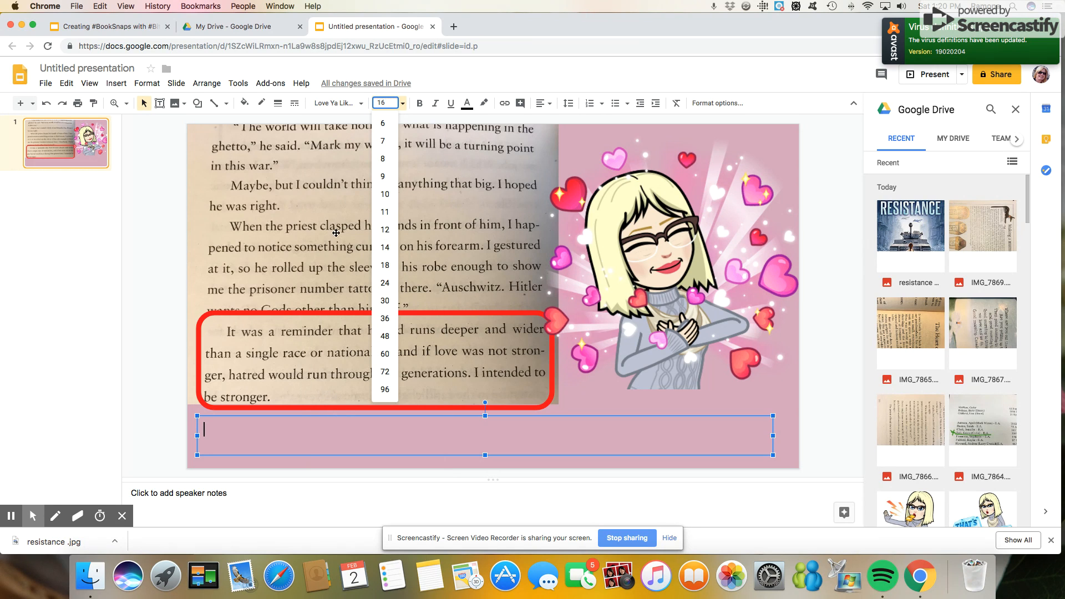
{"action": "key", "text": "Return"}
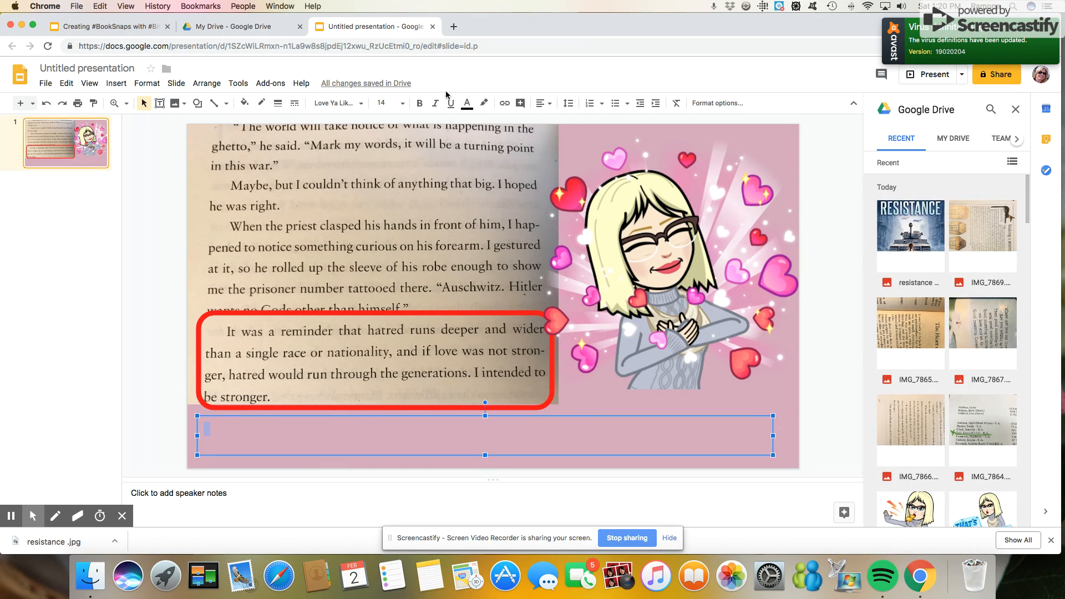
- Set the new text box's text colour to red and its highlight colour to black
{"action": "left_click", "coordinate": [467, 103]}
{"action": "left_click", "coordinate": [481, 137]}
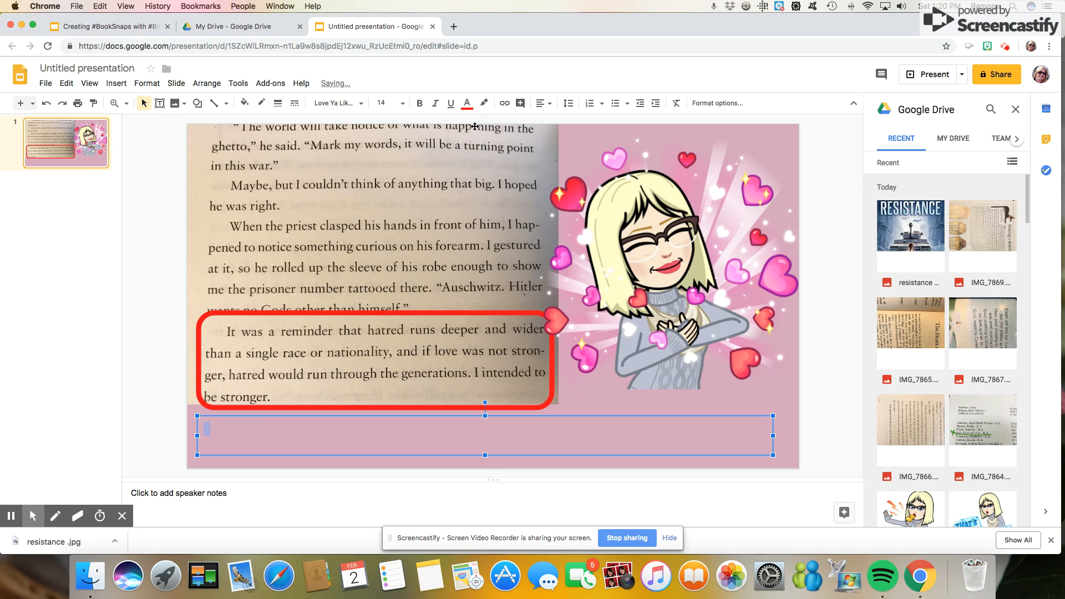
{"action": "left_click", "coordinate": [484, 104]}
{"action": "left_click", "coordinate": [487, 141]}
{"action": "left_click", "coordinate": [208, 428]}
- Write the caption "My learning from", the author's name in the possessive, and "Resistance, is that love will overcome hatred.", underlining Resistance
{"action": "type", "text": "My learning"}
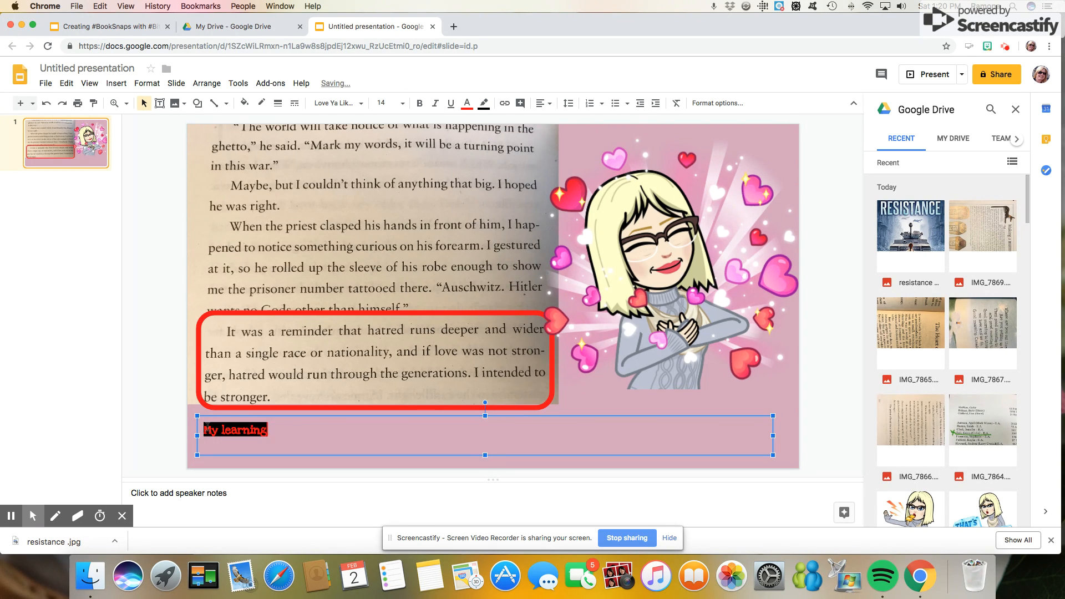
{"action": "type", "text": " from Jen"}
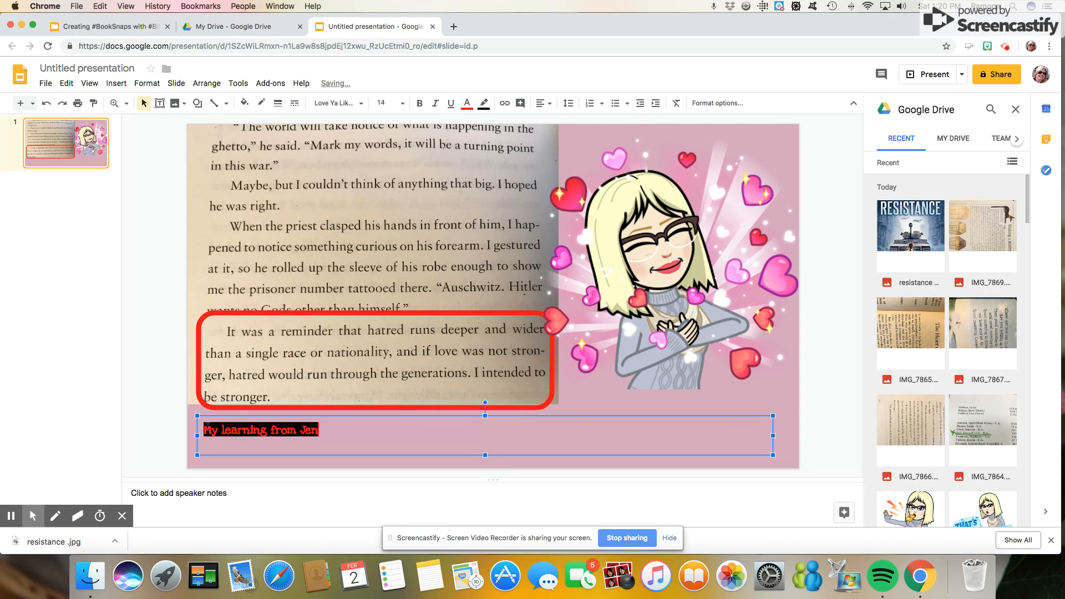
{"action": "type", "text": "nifer Neilson's"}
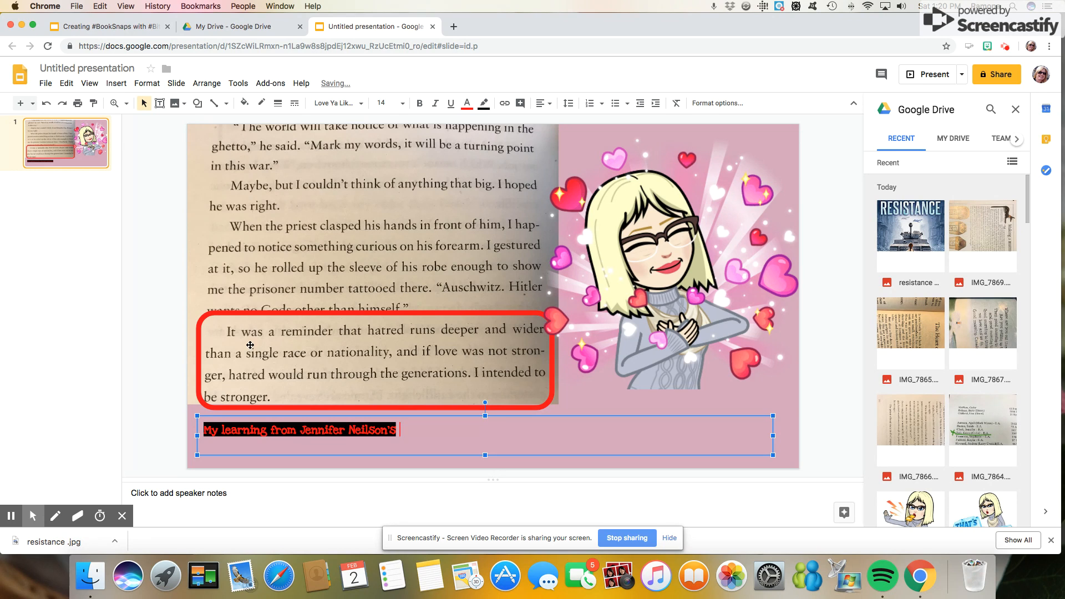
{"action": "type", "text": " Resistance"}
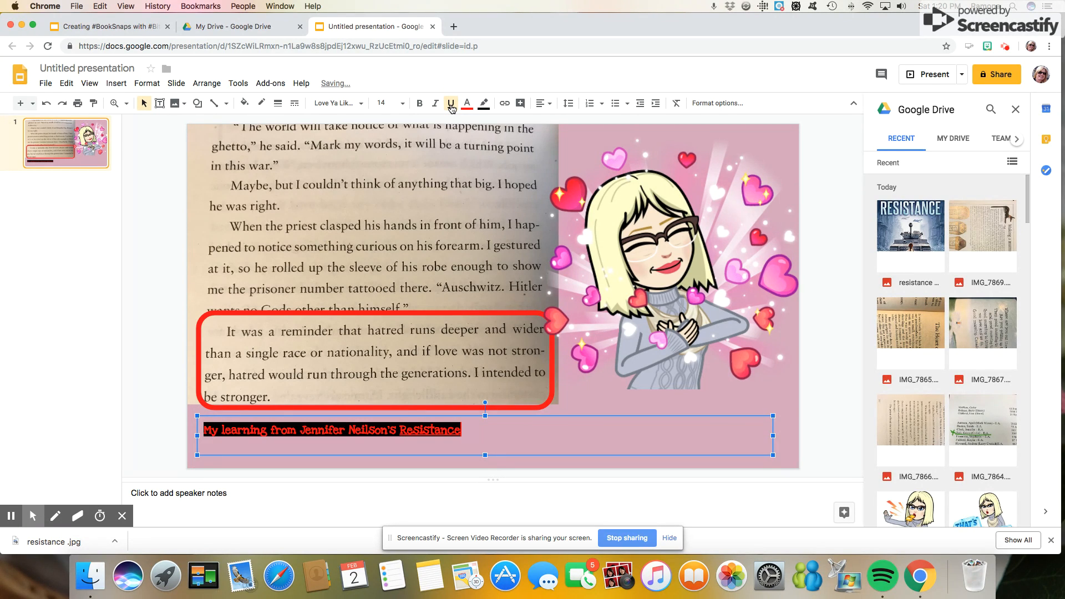
{"action": "type", "text": "."}
{"action": "left_click", "coordinate": [455, 106]}
{"action": "type", "text": "I"}
{"action": "type", "text": "s t"}
{"action": "type", "text": "t l"}
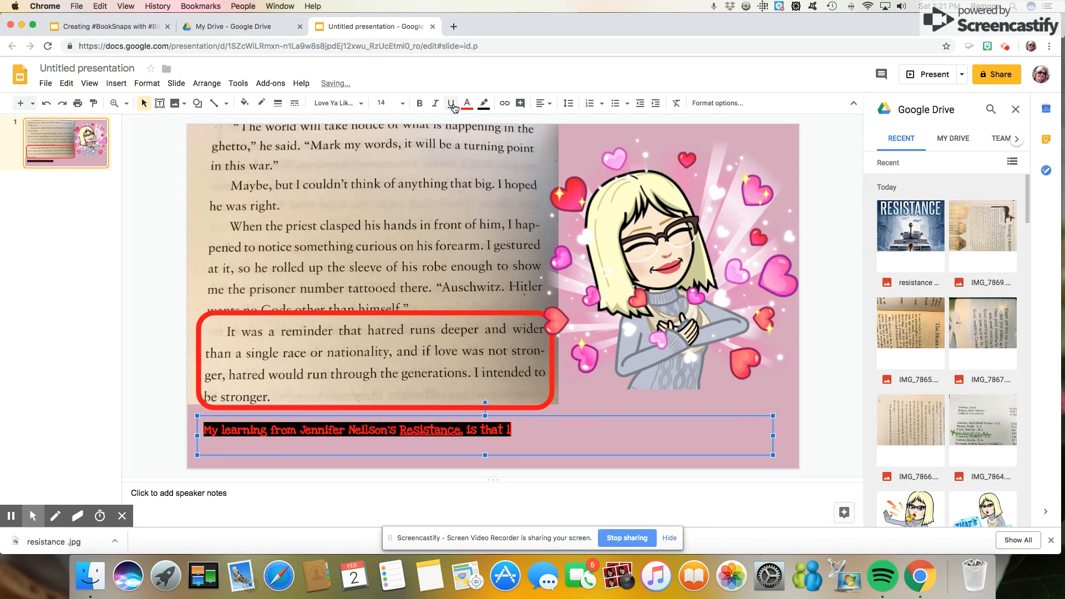
{"action": "type", "text": "ove will over"}
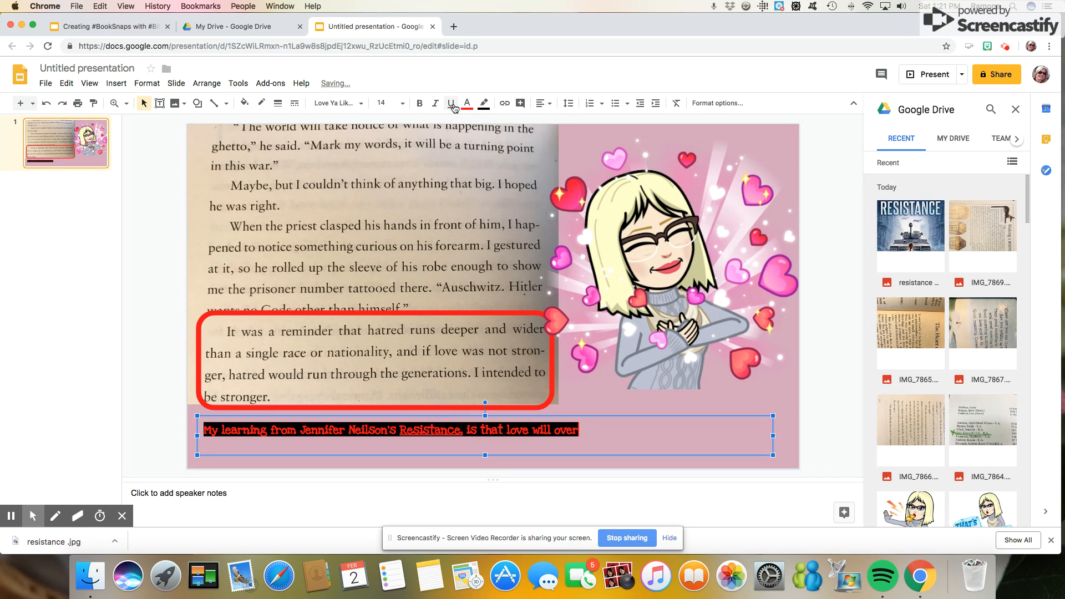
{"action": "type", "text": "come hatred."}
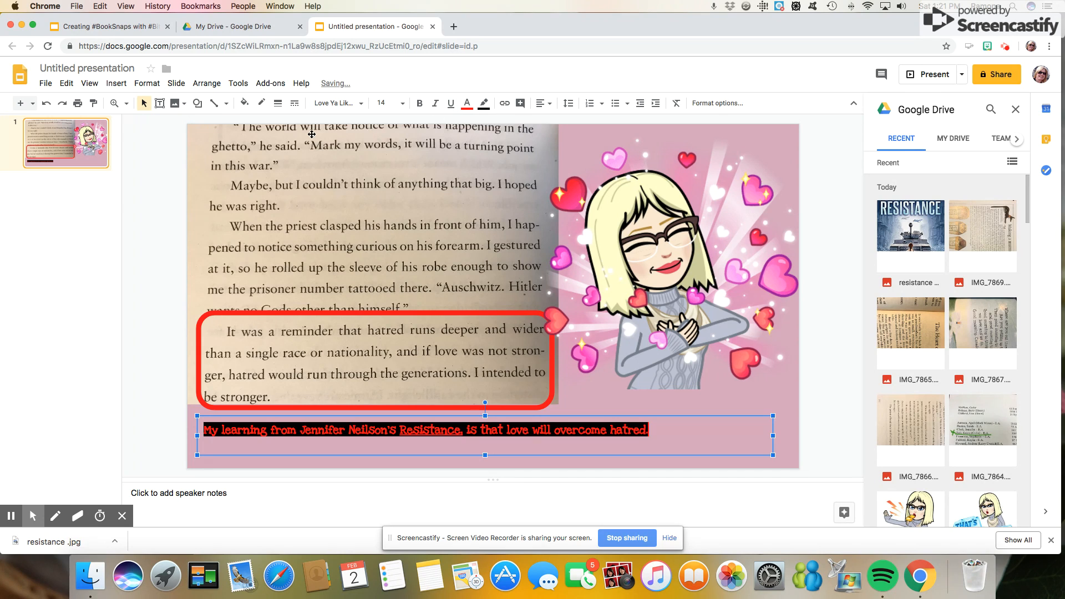
- Set the whole caption's font size to 18 and widen its text box to the slide's right edge
{"action": "left_click_drag", "start_coordinate": [204, 430], "coordinate": [694, 423]}
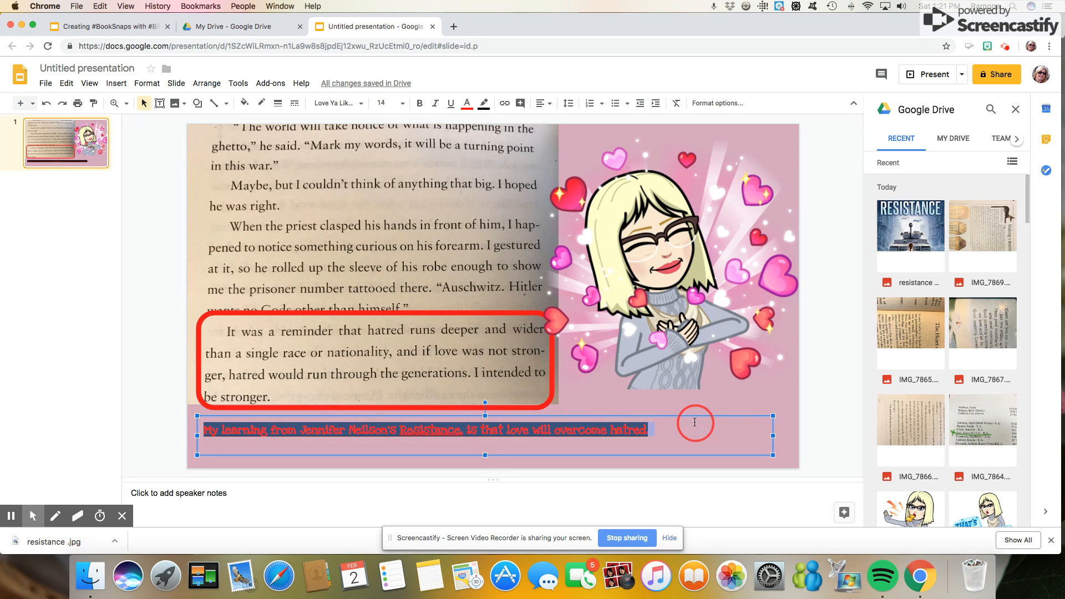
{"action": "left_click", "coordinate": [406, 107]}
{"action": "left_click", "coordinate": [378, 267]}
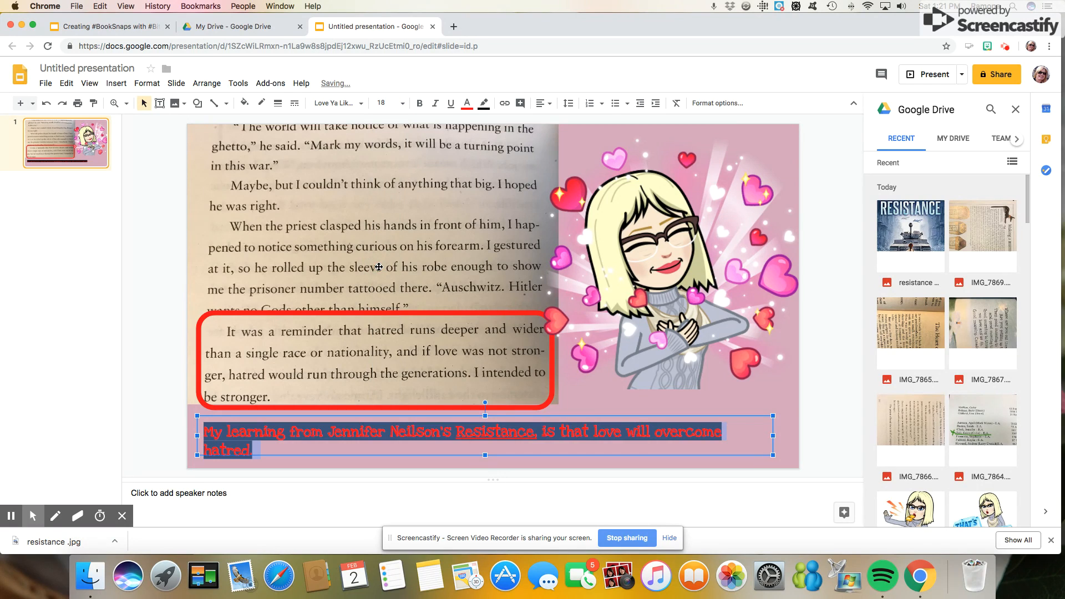
{"action": "left_click_drag", "start_coordinate": [774, 436], "coordinate": [797, 440]}
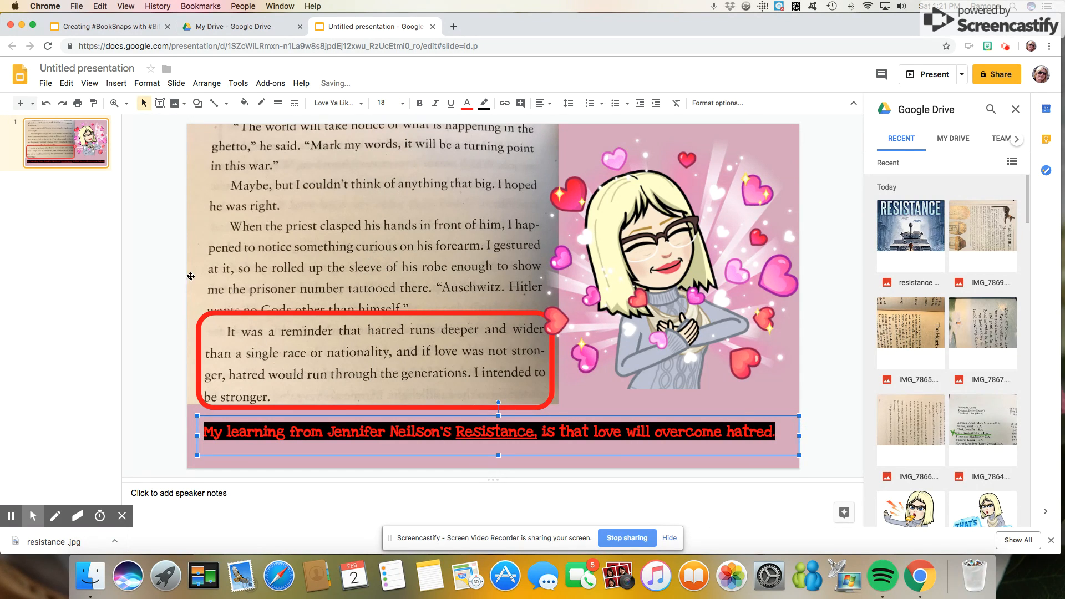
{"action": "left_click", "coordinate": [169, 271]}
- View the Step 6 slide on adding other graphics in the instructions presentation and return to the untitled presentation
{"action": "left_click", "coordinate": [136, 29]}
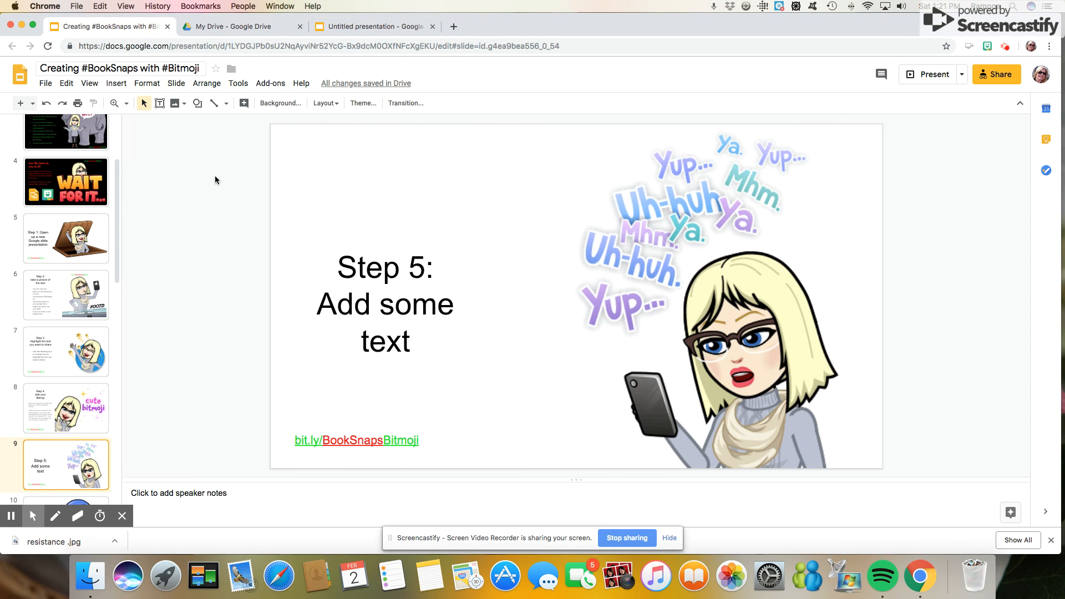
{"action": "scroll", "coordinate": [61, 388], "scroll_direction": "down", "scroll_amount": 2}
{"action": "left_click", "coordinate": [48, 460]}
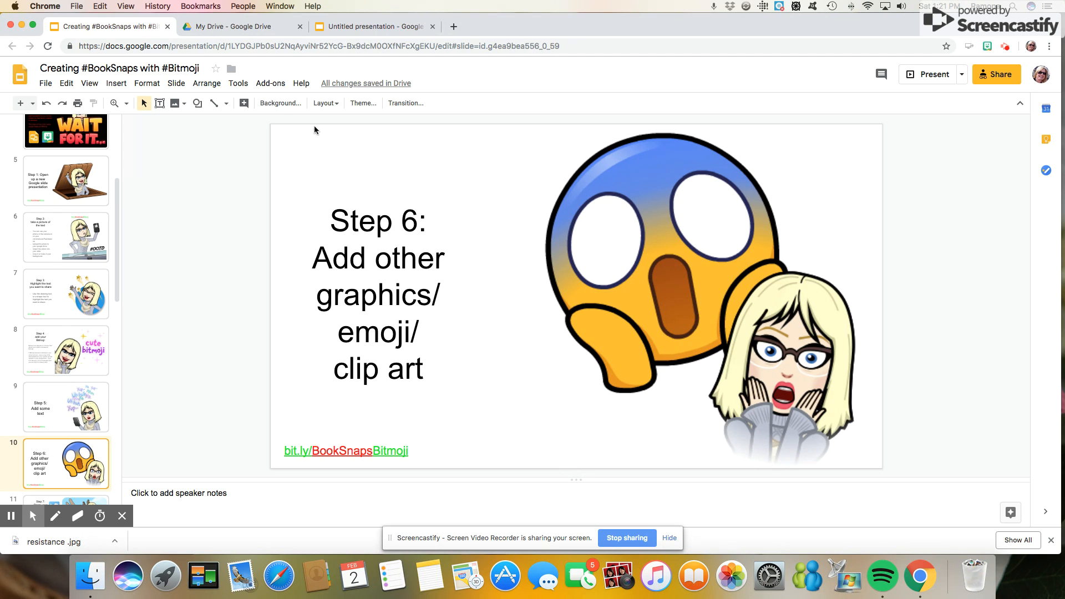
{"action": "left_click", "coordinate": [375, 28]}
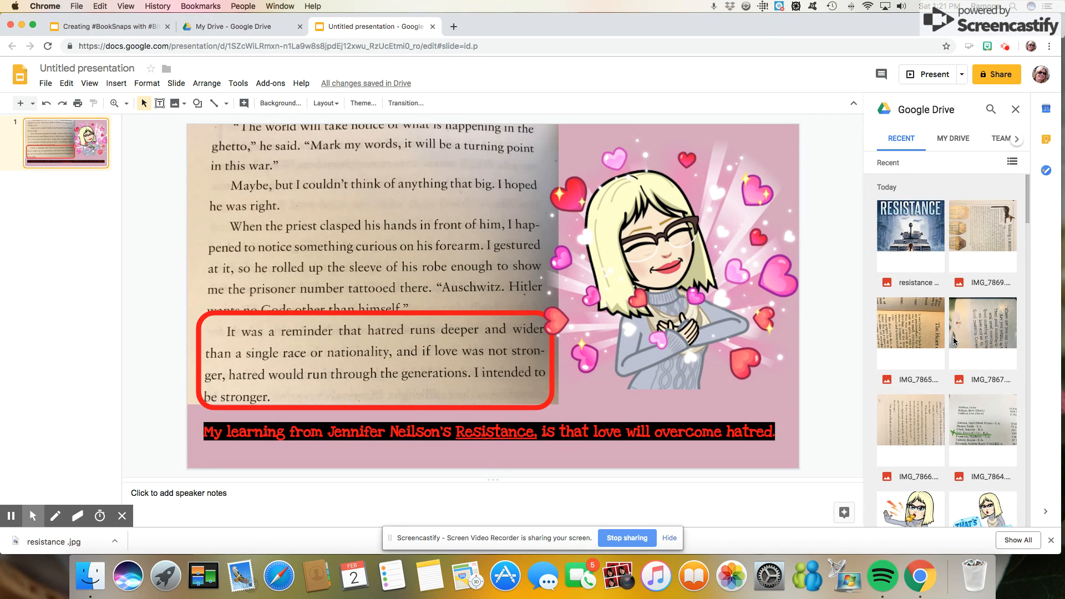
- Insert the teacup Bitmoji image from Google Drive and place it over the upper part of the page photo
{"action": "left_click_drag", "start_coordinate": [1027, 197], "coordinate": [1025, 228]}
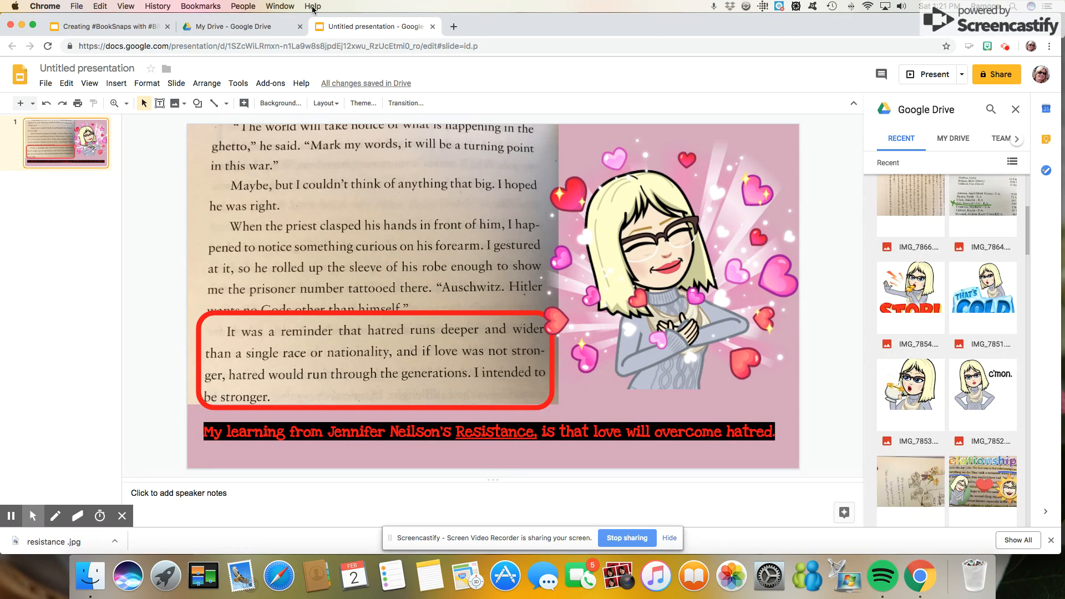
{"action": "left_click", "coordinate": [125, 85]}
{"action": "mouse_move", "coordinate": [135, 104]}
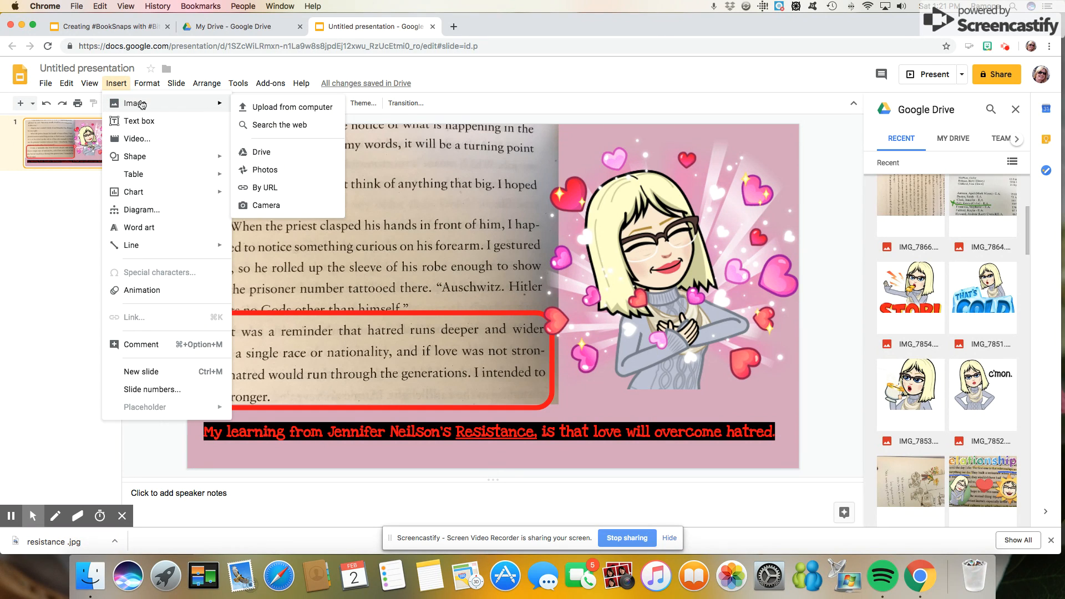
{"action": "left_click", "coordinate": [257, 152]}
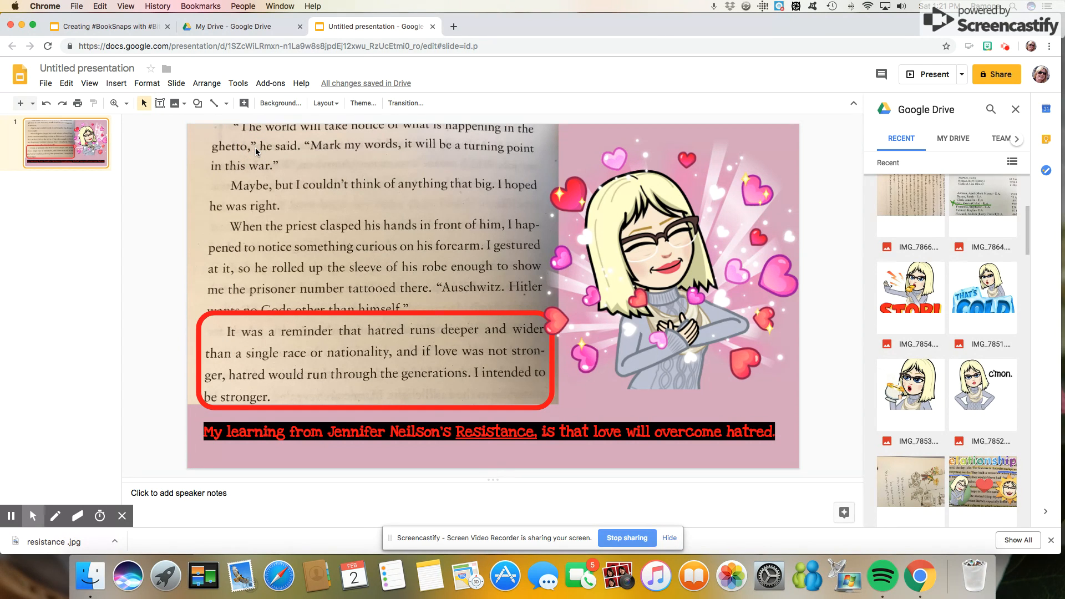
{"action": "left_click_drag", "start_coordinate": [921, 386], "coordinate": [292, 206]}
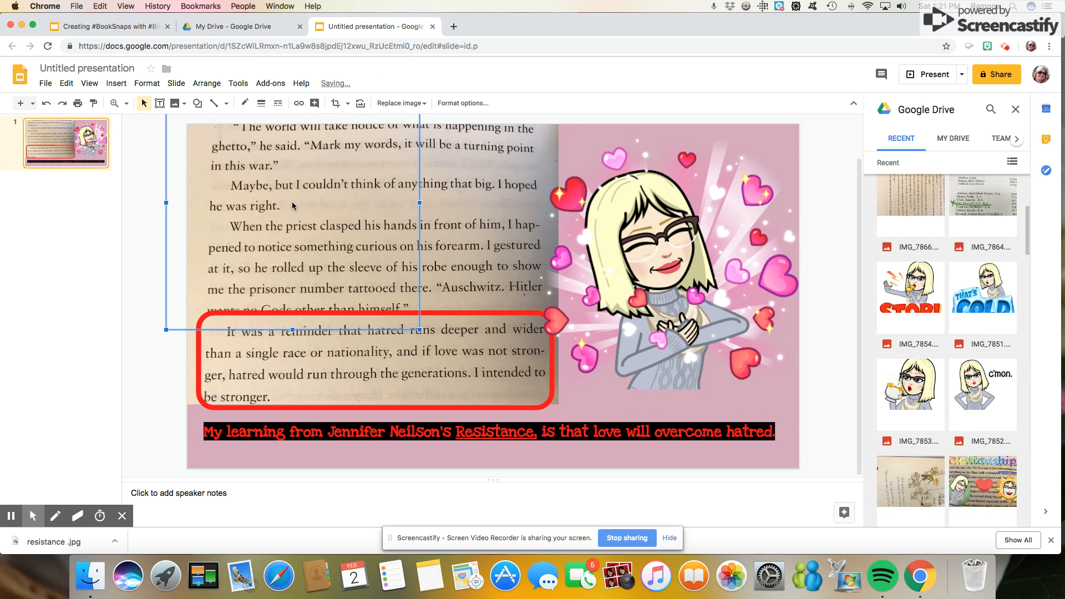
{"action": "left_click_drag", "start_coordinate": [257, 212], "coordinate": [290, 257]}
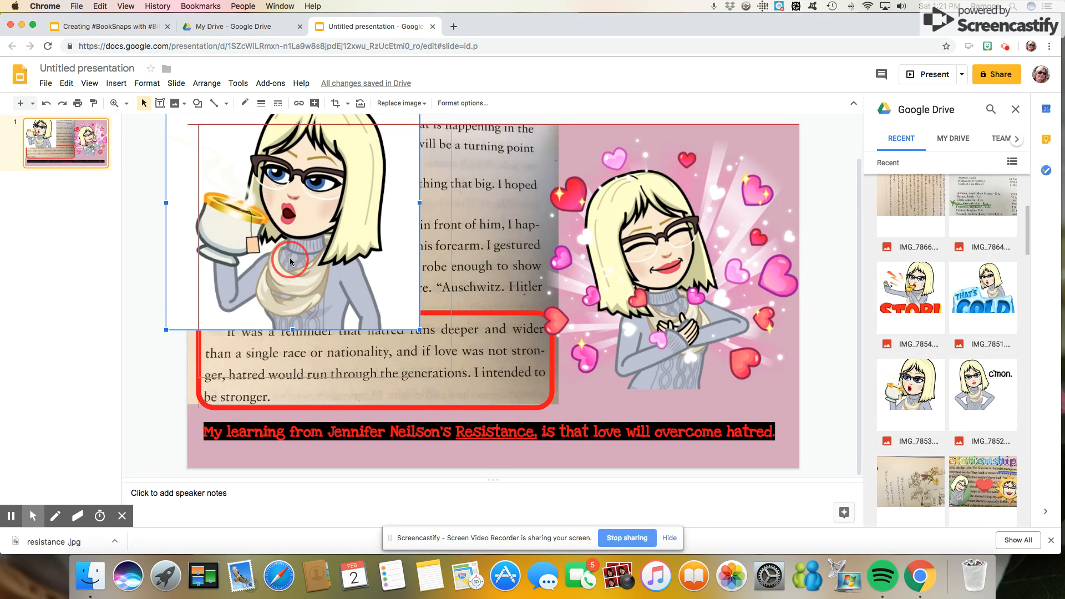
- Crop the blank strip off the right side of the teacup Bitmoji
{"action": "right_click", "coordinate": [290, 258]}
{"action": "left_click", "coordinate": [322, 424]}
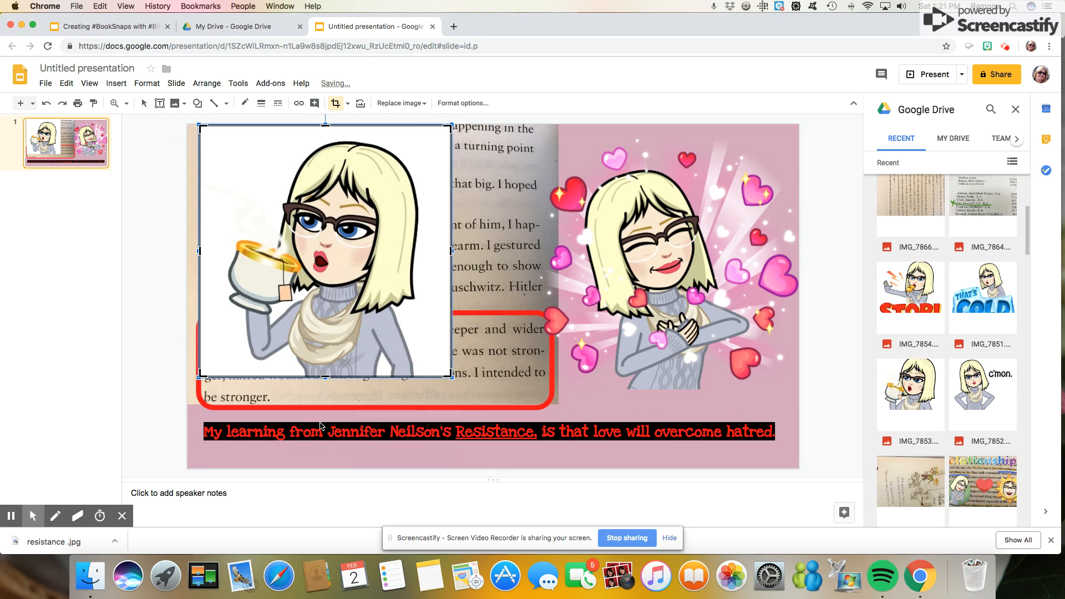
{"action": "left_click_drag", "start_coordinate": [451, 251], "coordinate": [423, 253]}
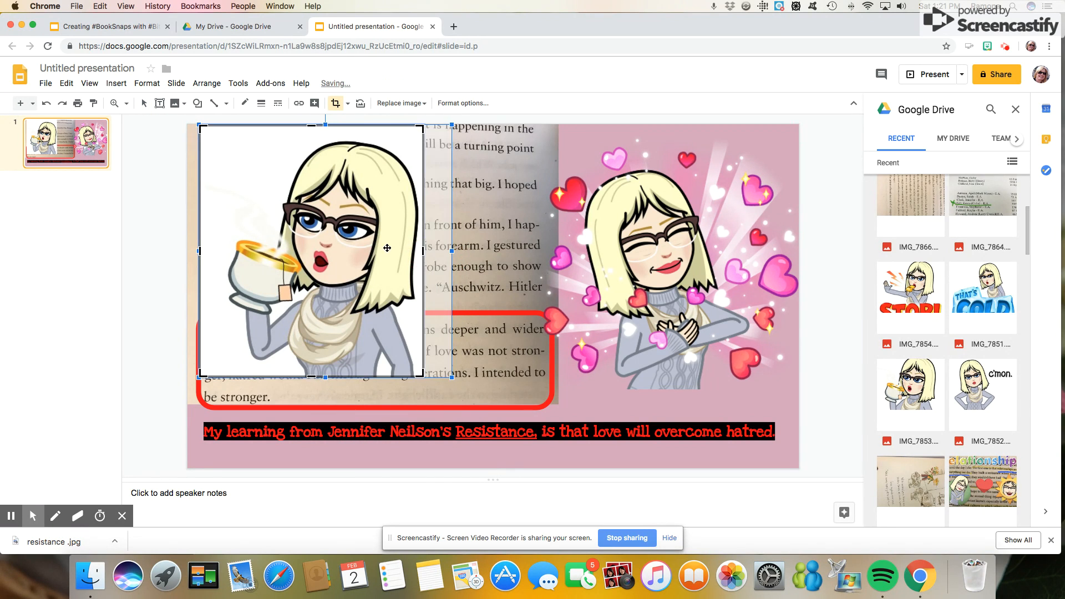
{"action": "left_click_drag", "start_coordinate": [199, 251], "coordinate": [226, 247]}
{"action": "left_click", "coordinate": [496, 191]}
{"action": "left_click_drag", "start_coordinate": [424, 129], "coordinate": [403, 149]}
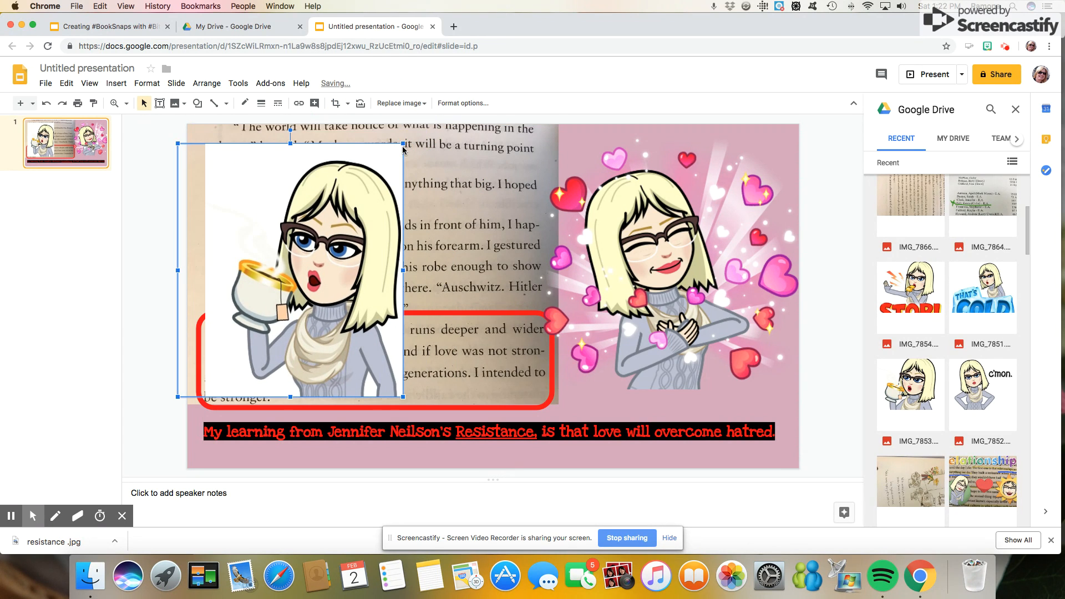
{"action": "left_click", "coordinate": [47, 103]}
{"action": "left_click", "coordinate": [47, 103]}
- Crop the left side of the teacup Bitmoji in to the edge of the cup
{"action": "left_click_drag", "start_coordinate": [201, 251], "coordinate": [222, 253]}
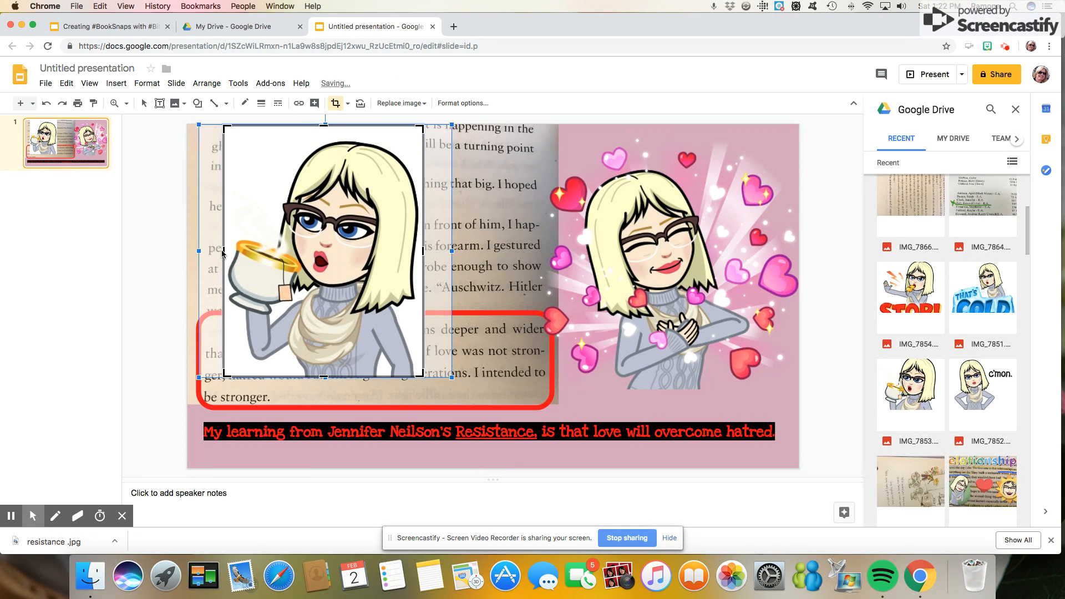
{"action": "left_click", "coordinate": [491, 228]}
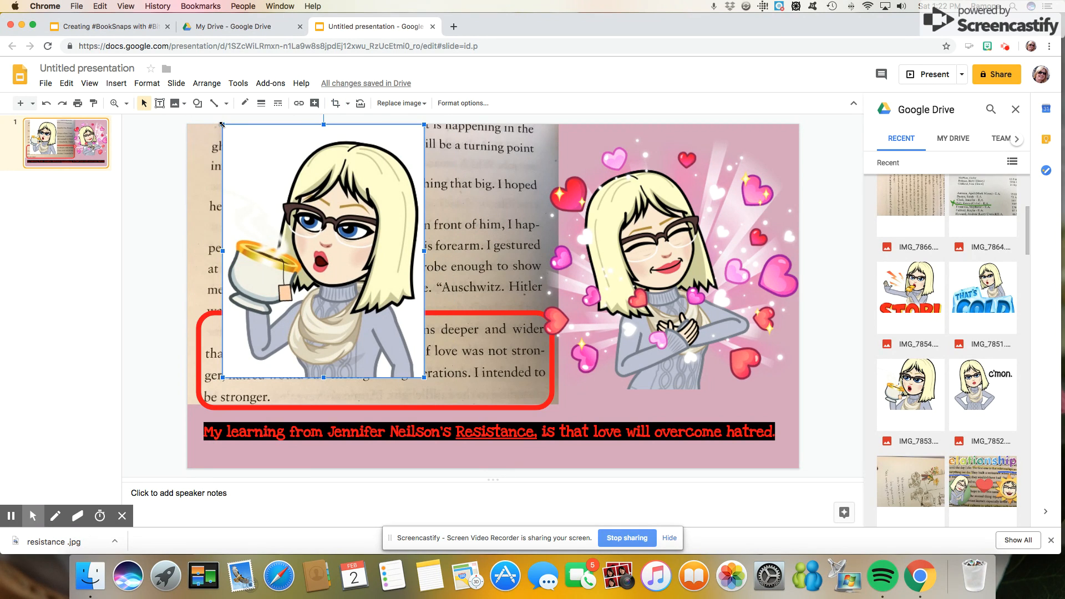
- Shrink the teacup Bitmoji and place it over the upper-left part of the page photo, clear of the highlighted passage
{"action": "left_click_drag", "start_coordinate": [226, 126], "coordinate": [286, 205]}
{"action": "left_click_drag", "start_coordinate": [327, 276], "coordinate": [264, 218]}
{"action": "left_click_drag", "start_coordinate": [351, 309], "coordinate": [345, 301]}
{"action": "left_click_drag", "start_coordinate": [296, 246], "coordinate": [287, 247]}
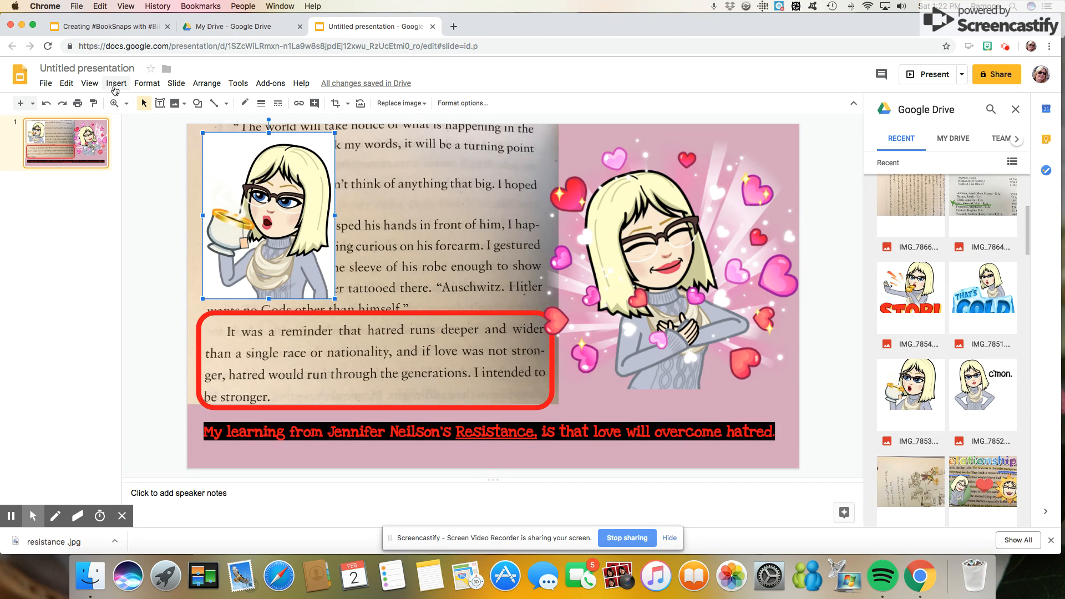
- Insert the Resistance book cover from Google Drive and size it to fit beside the teacup Bitmoji, above the highlighted passage
{"action": "scroll", "coordinate": [899, 314], "scroll_direction": "up", "scroll_amount": 5}
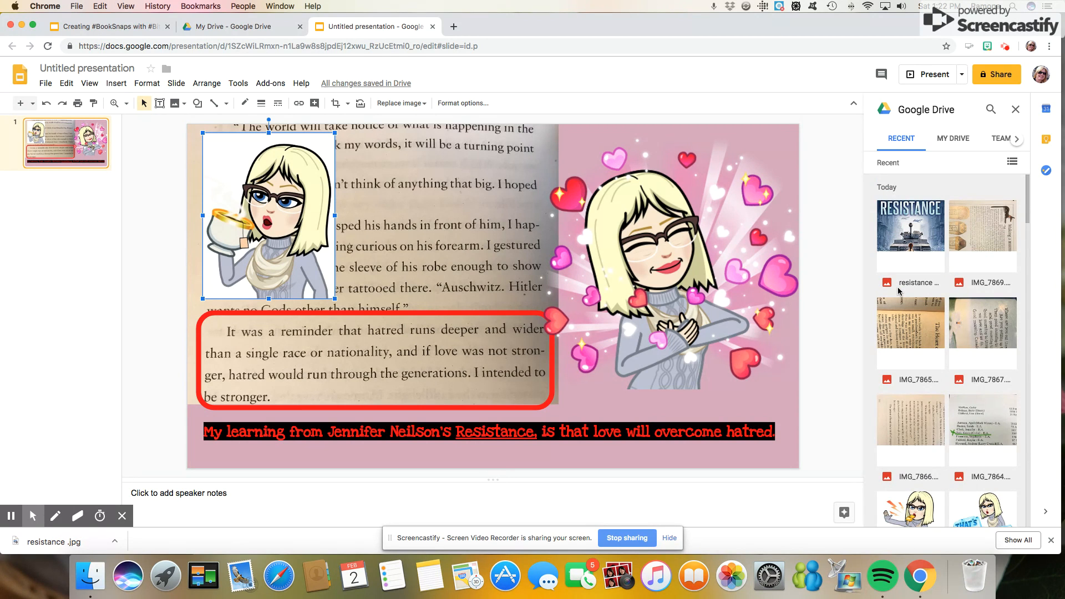
{"action": "left_click_drag", "start_coordinate": [902, 251], "coordinate": [391, 187]}
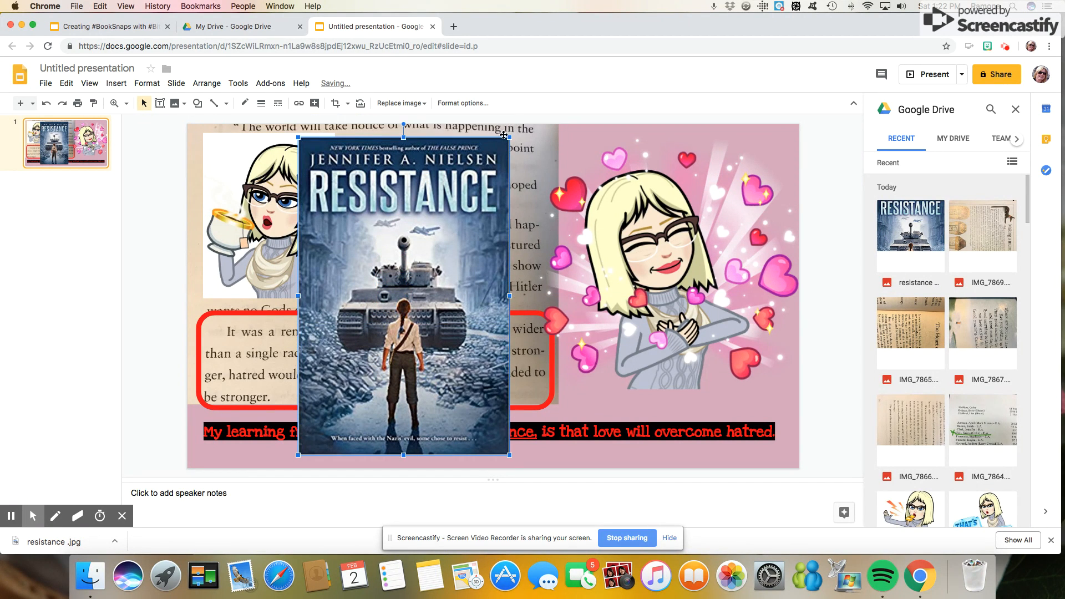
{"action": "left_click_drag", "start_coordinate": [511, 137], "coordinate": [394, 314]}
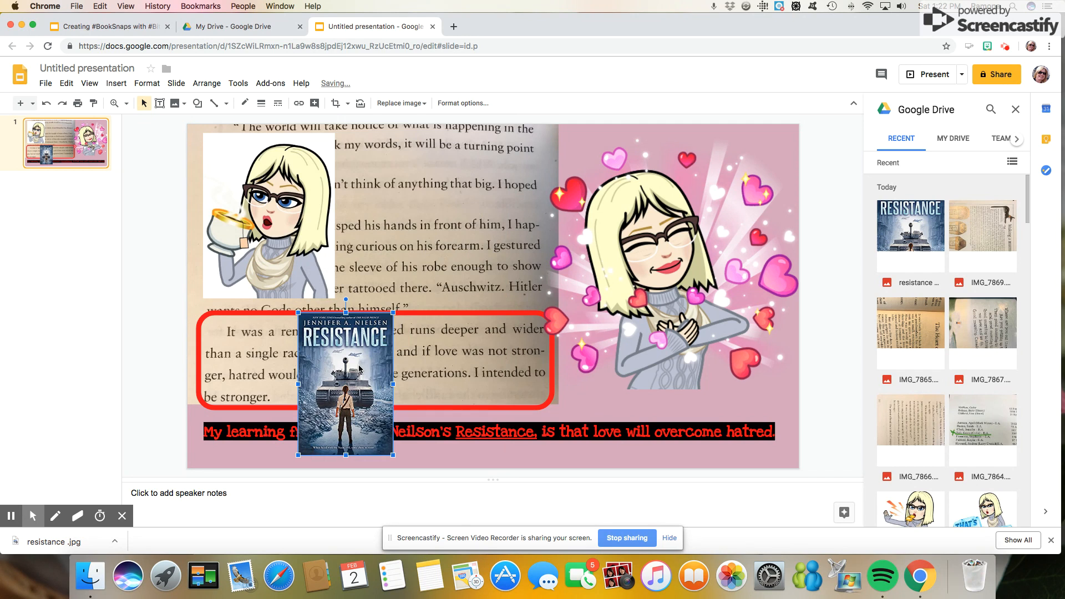
{"action": "left_click_drag", "start_coordinate": [429, 186], "coordinate": [409, 190]}
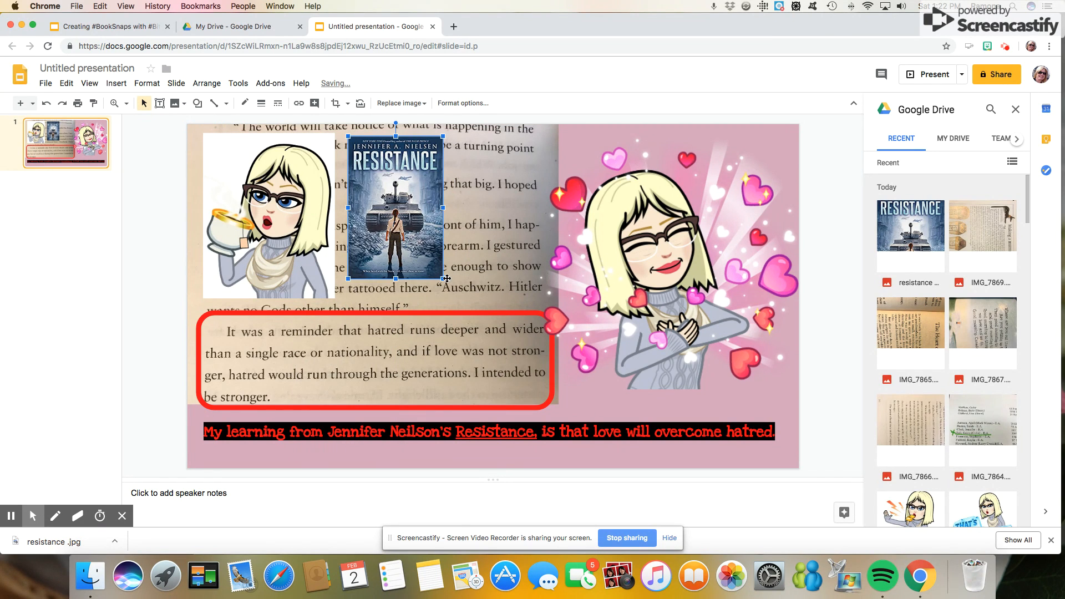
{"action": "left_click_drag", "start_coordinate": [442, 279], "coordinate": [455, 295]}
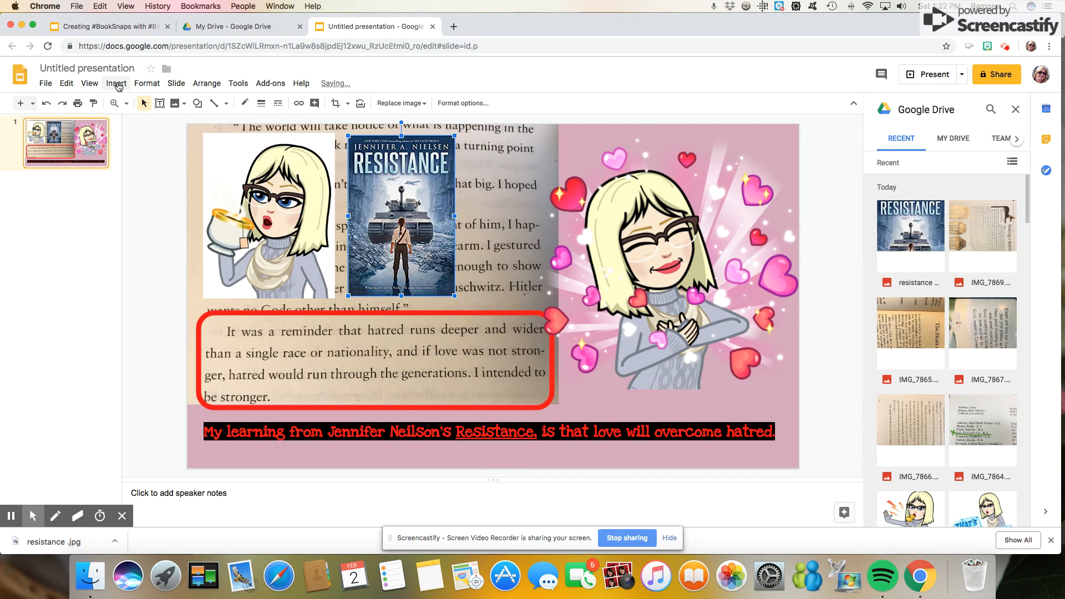
- Search the web for "love emoji" images to insert
{"action": "left_click", "coordinate": [192, 182]}
{"action": "left_click", "coordinate": [116, 83]}
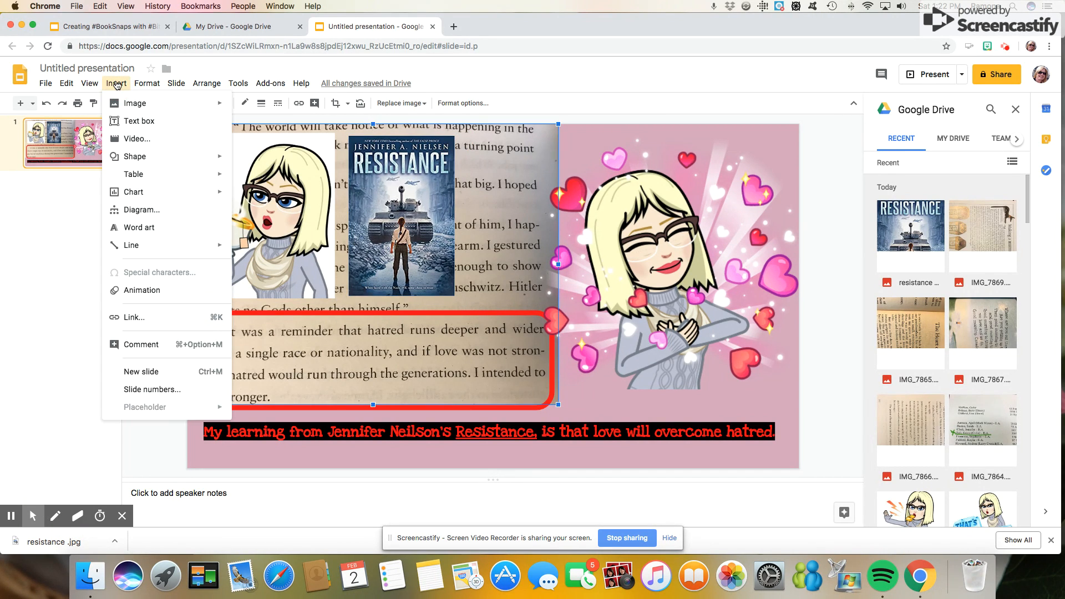
{"action": "mouse_move", "coordinate": [133, 104]}
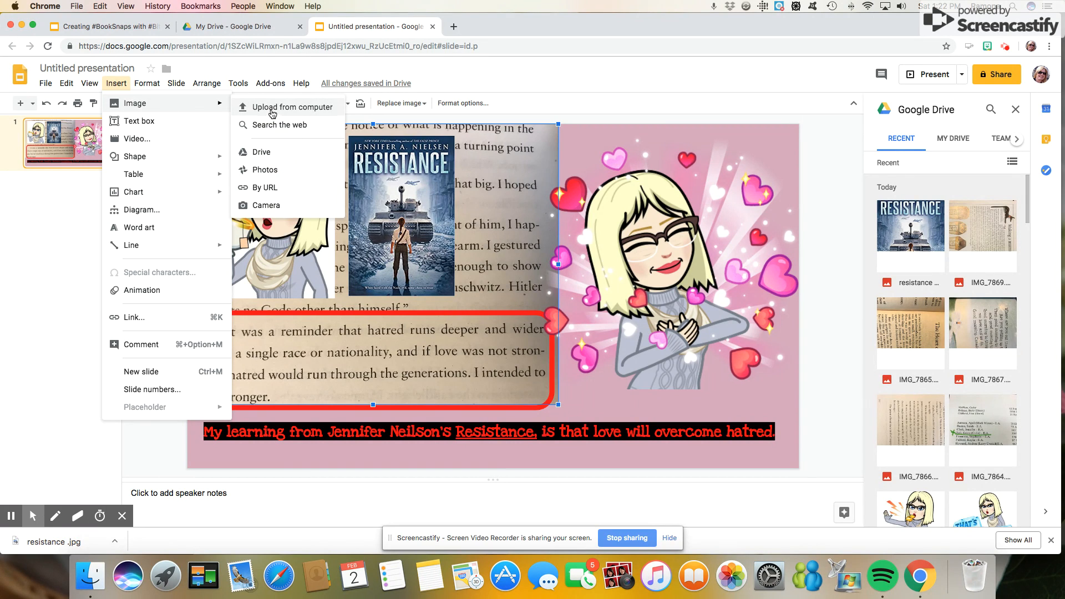
{"action": "left_click", "coordinate": [272, 124]}
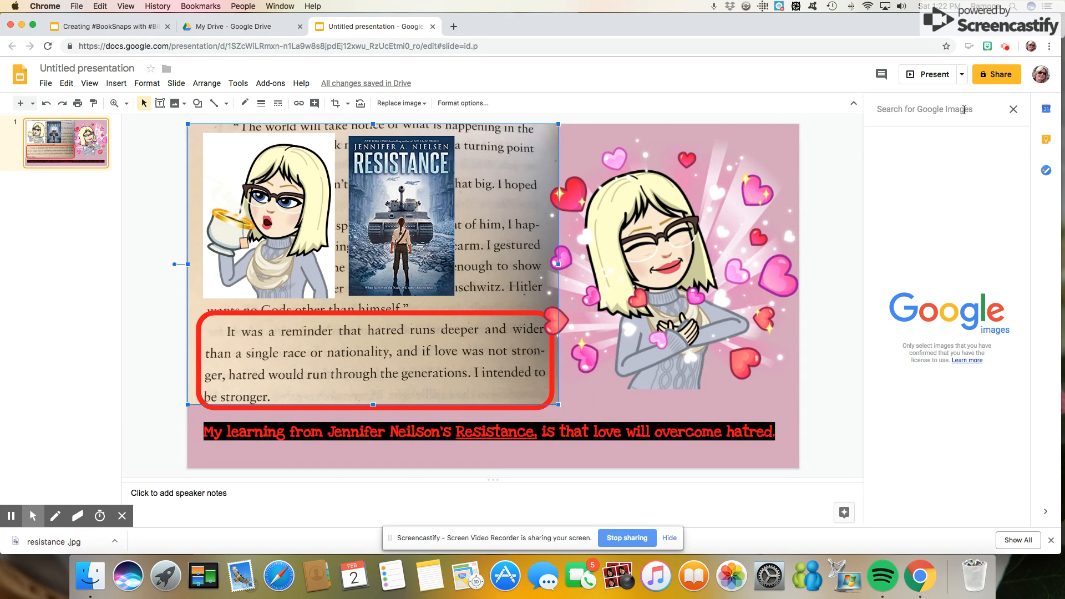
{"action": "type", "text": "love emo"}
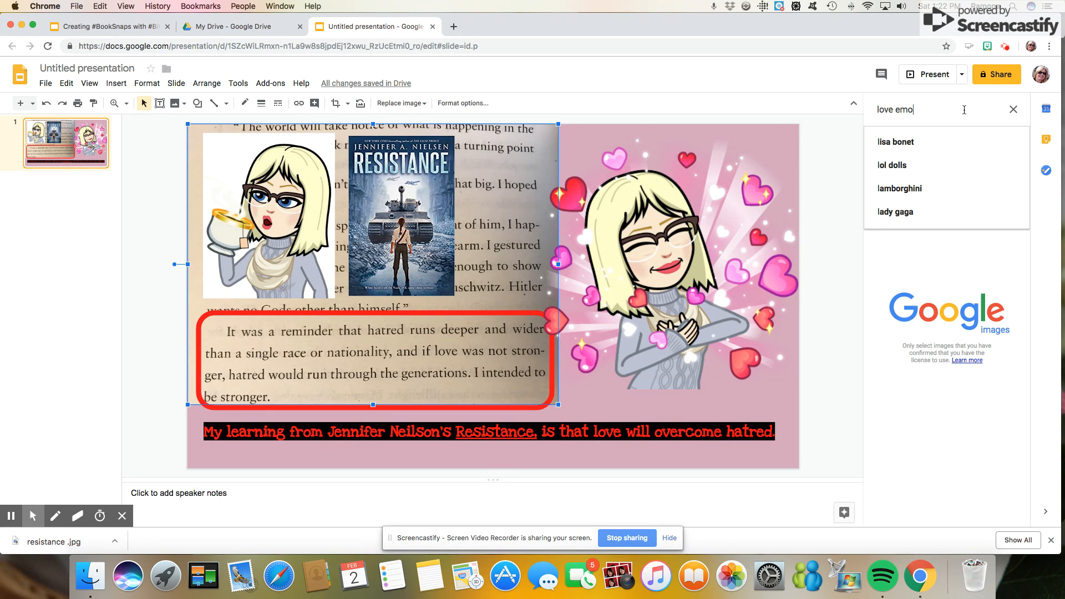
{"action": "type", "text": "ji"}
{"action": "key", "text": "Return"}
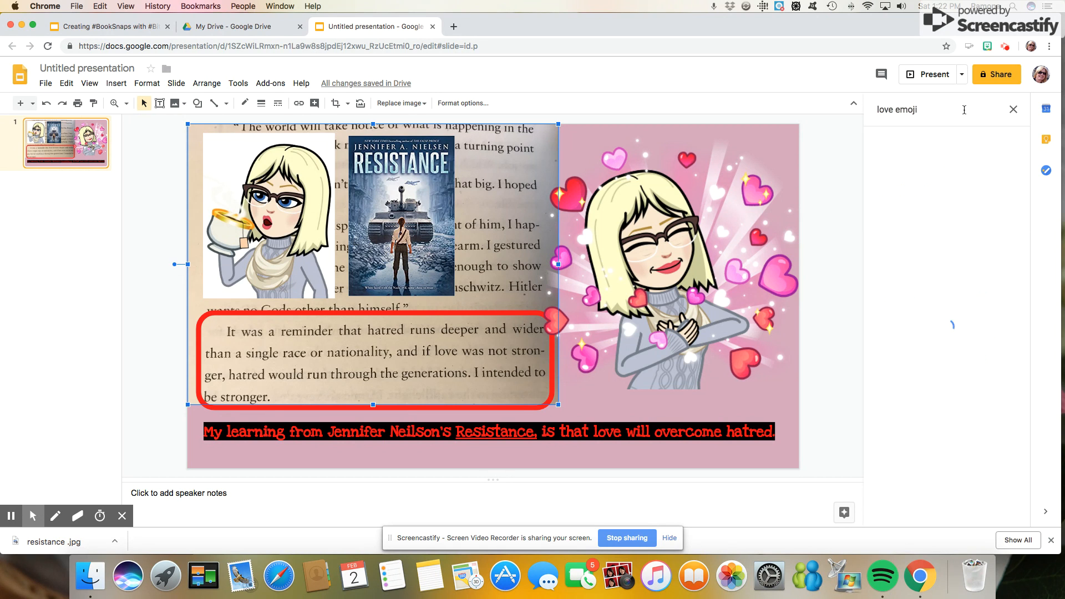
- Insert the yellow heart-eyes smiley with the black outline and size it to fit between the book cover and the hearts Bitmoji
{"action": "left_click_drag", "start_coordinate": [980, 444], "coordinate": [454, 208]}
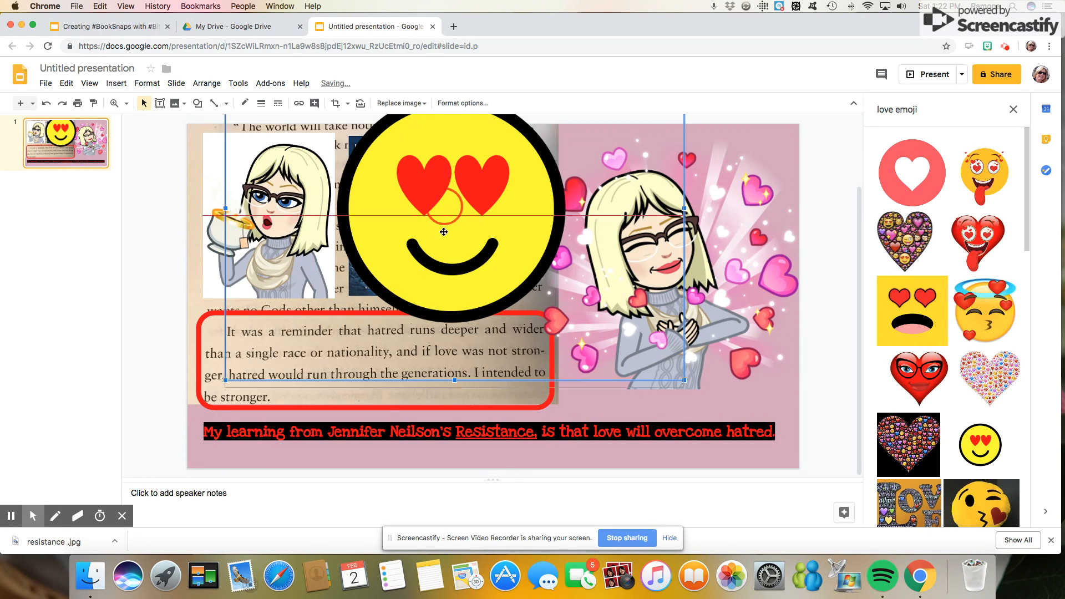
{"action": "left_click_drag", "start_coordinate": [226, 437], "coordinate": [392, 313]}
{"action": "left_click_drag", "start_coordinate": [553, 212], "coordinate": [539, 331]}
{"action": "left_click_drag", "start_coordinate": [674, 186], "coordinate": [496, 319]}
{"action": "left_click_drag", "start_coordinate": [434, 361], "coordinate": [509, 227]}
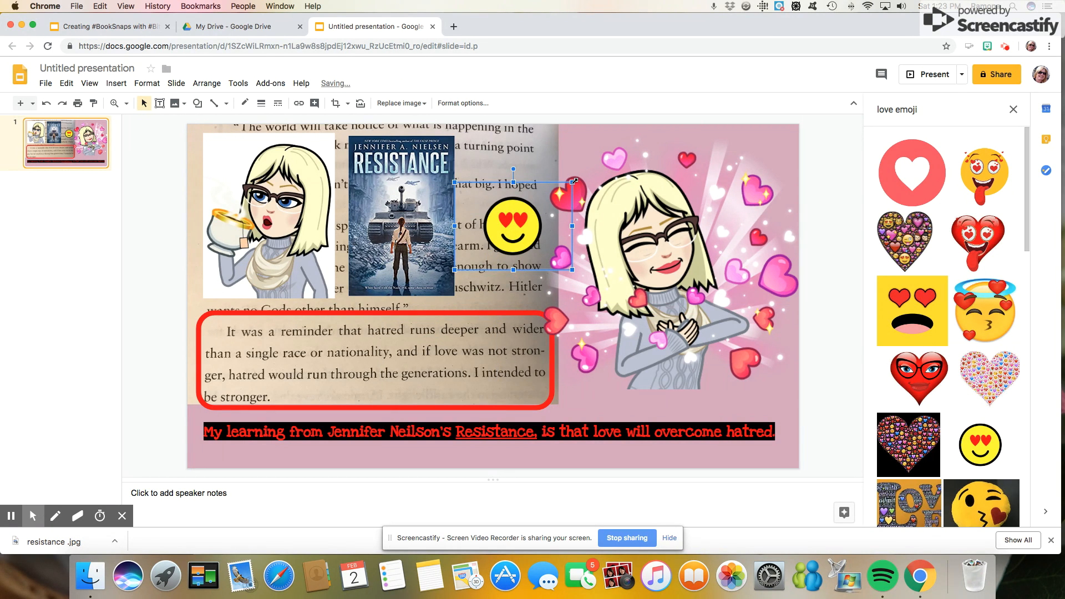
{"action": "left_click_drag", "start_coordinate": [574, 181], "coordinate": [593, 165]}
{"action": "left_click", "coordinate": [507, 222]}
{"action": "left_click_drag", "start_coordinate": [506, 223], "coordinate": [503, 217]}
{"action": "left_click", "coordinate": [814, 179]}
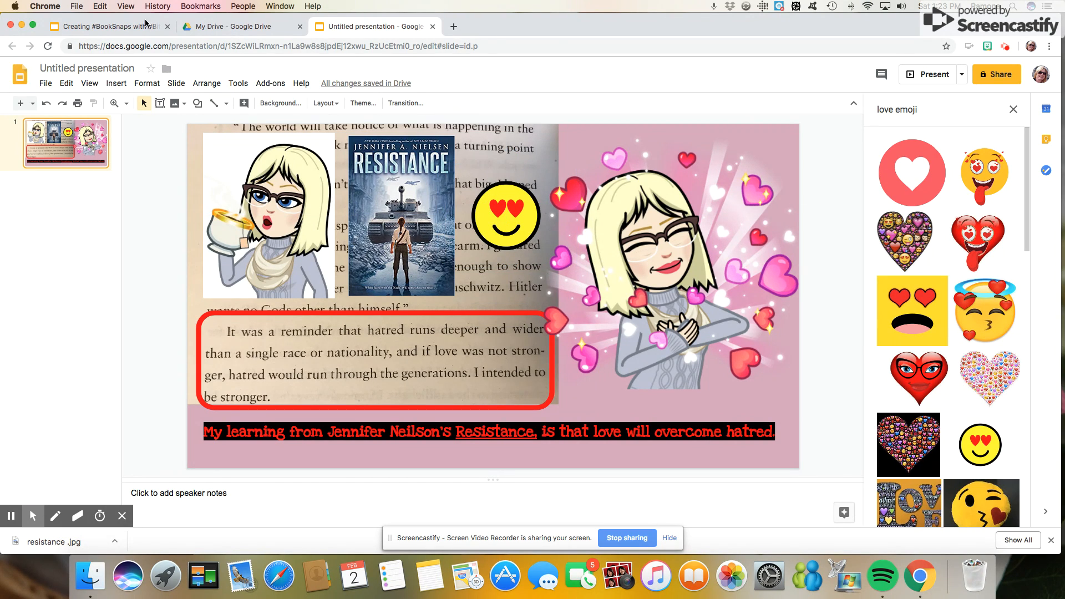
- Switch to the Creating #BookSnaps with #Bitmoji presentation and browse the slide thumbnails past Step 6
{"action": "left_click", "coordinate": [100, 27]}
{"action": "scroll", "coordinate": [61, 387], "scroll_direction": "down", "scroll_amount": 2}
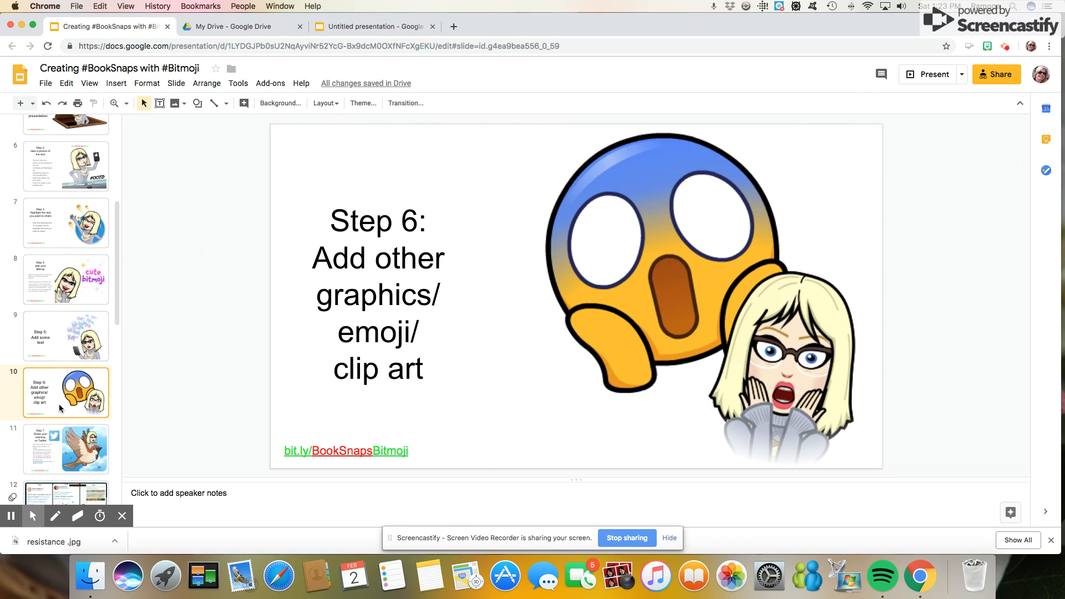